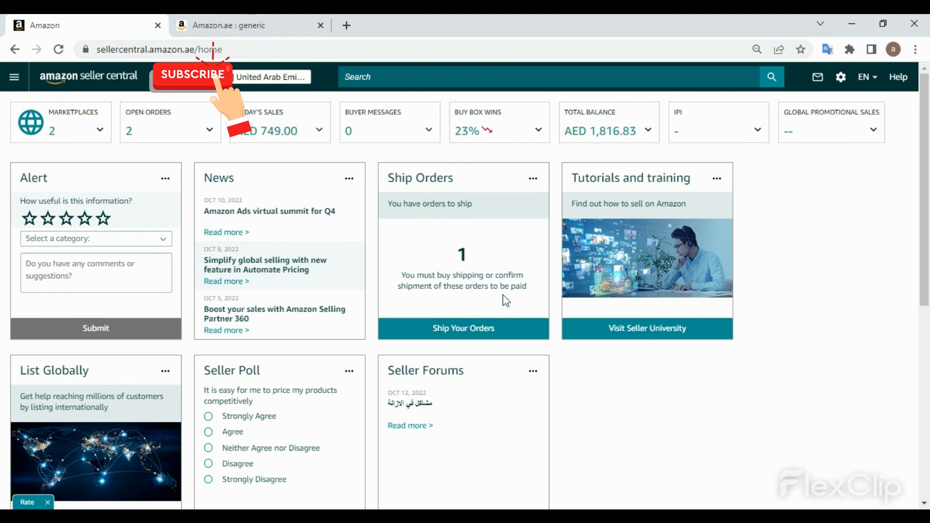
Step: Switch to the Amazon.ae store, search for generic, and filter the results to 4 stars and up
left_click(262, 23)
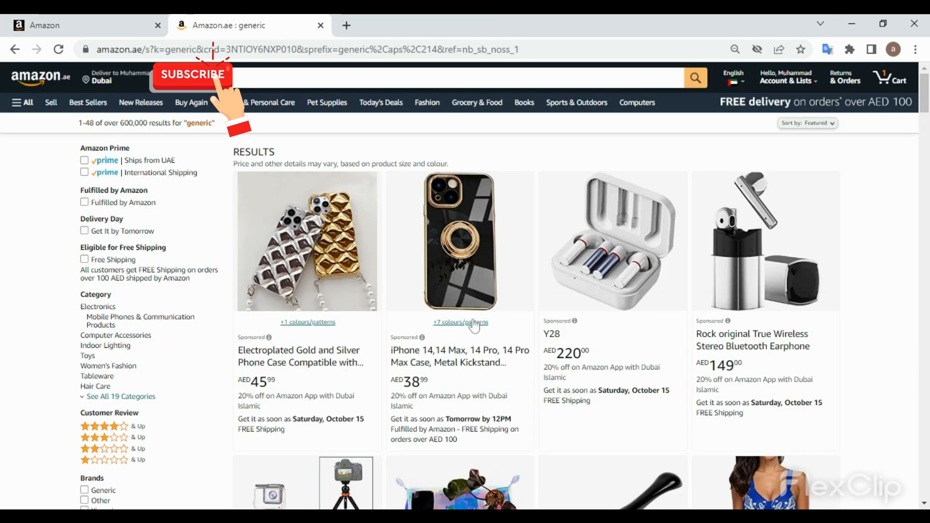
left_click(248, 83)
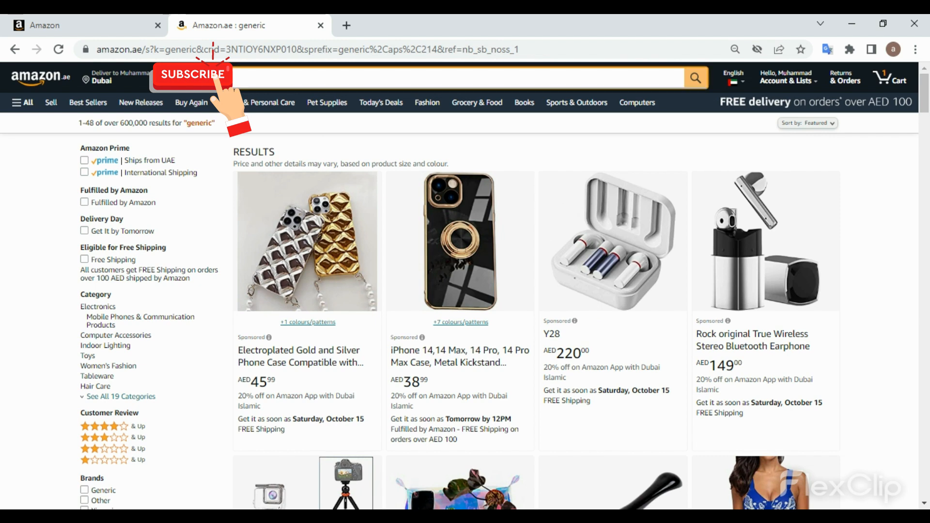
left_click(698, 85)
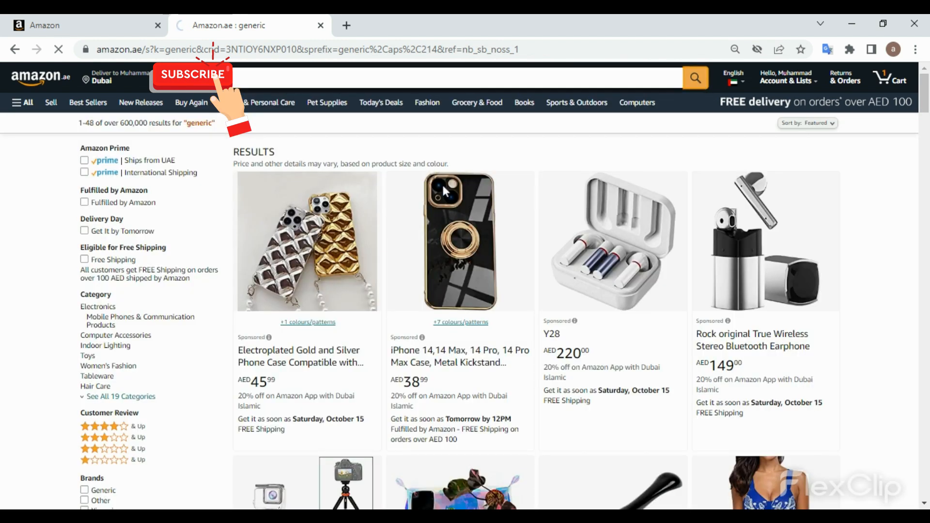
scroll(927, 160, "down", 8)
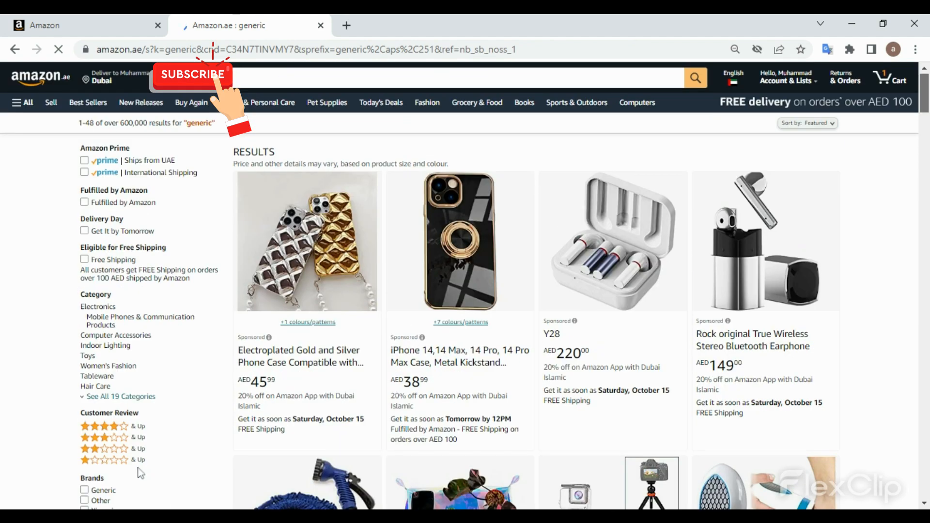
left_click(122, 426)
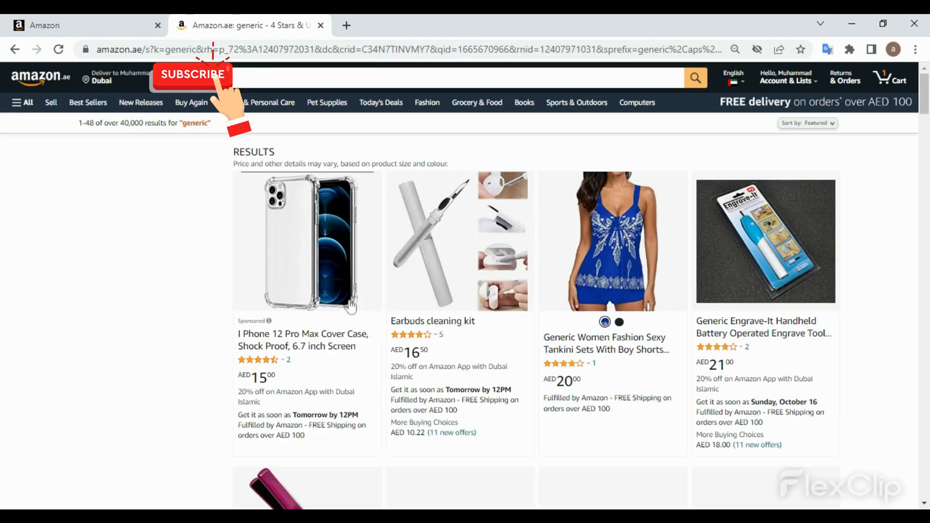
Step: Browse the filtered results and open the Centrum Silver Women 100ct Tablets product page
scroll(929, 115, "down", 5)
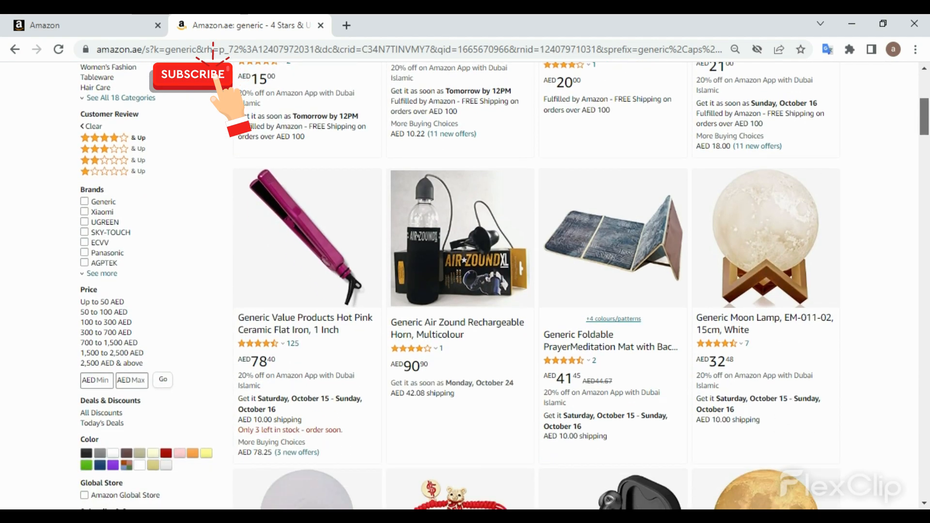
scroll(505, 286, "down", 20)
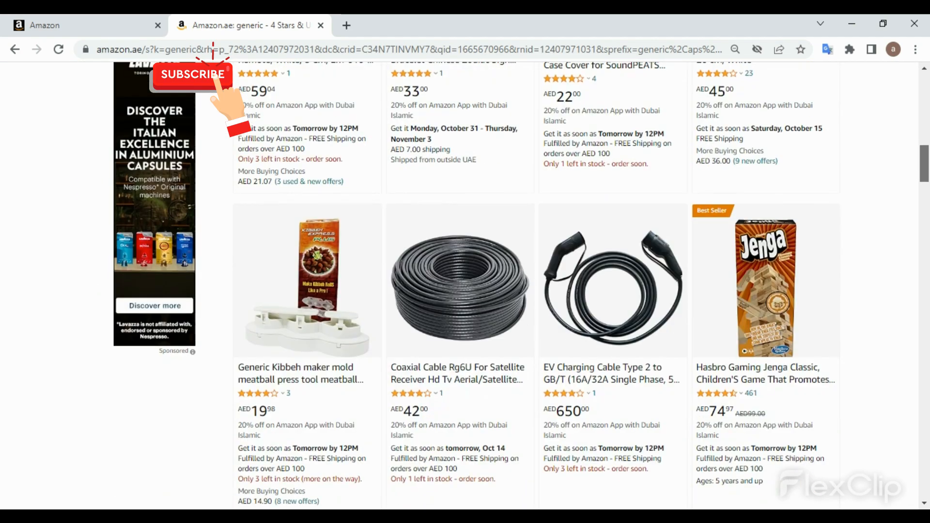
scroll(537, 285, "down", 20)
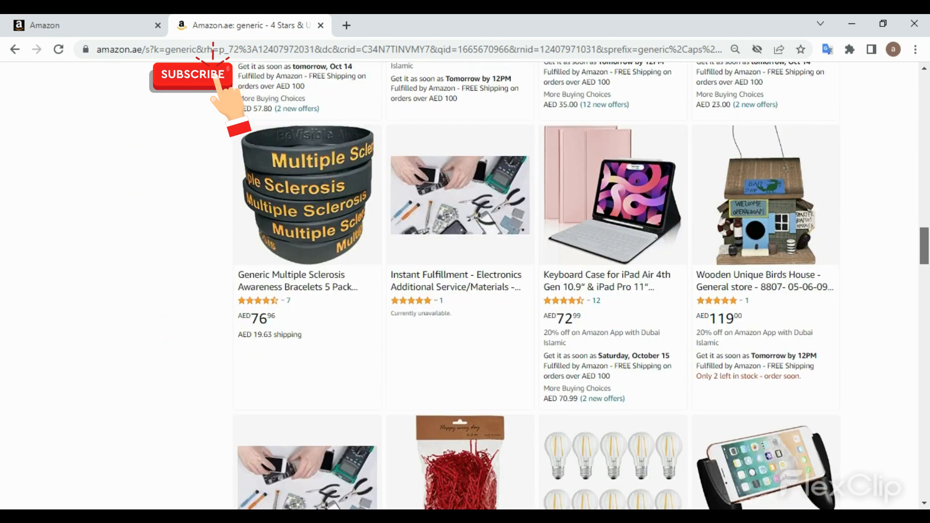
scroll(537, 286, "down", 8)
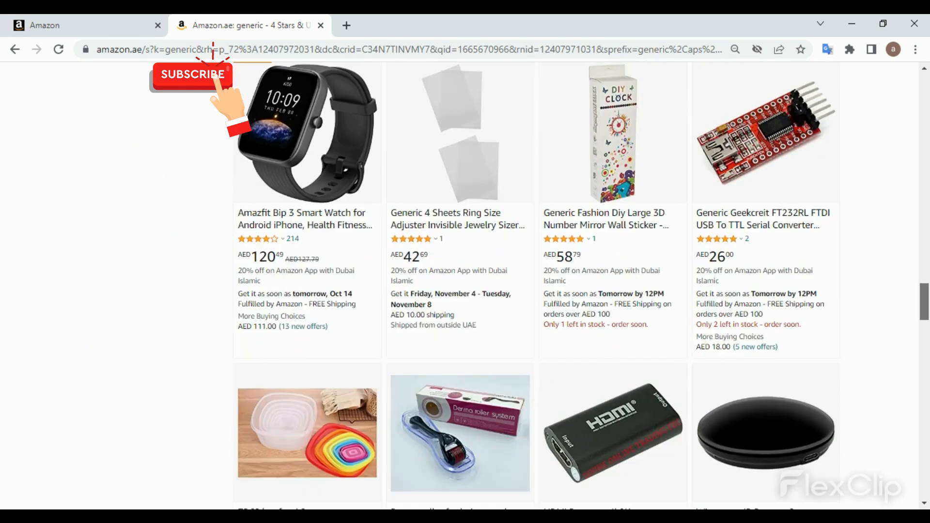
scroll(537, 286, "down", 13)
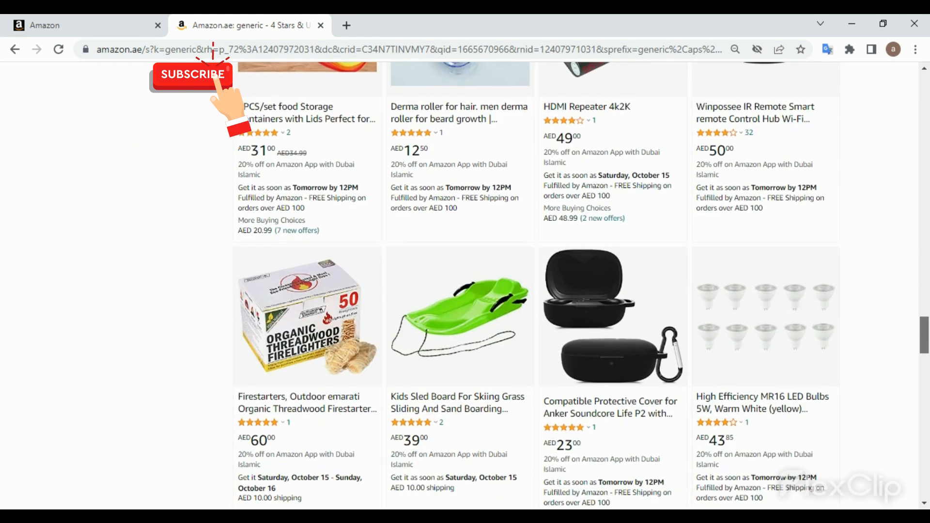
scroll(537, 286, "down", 9)
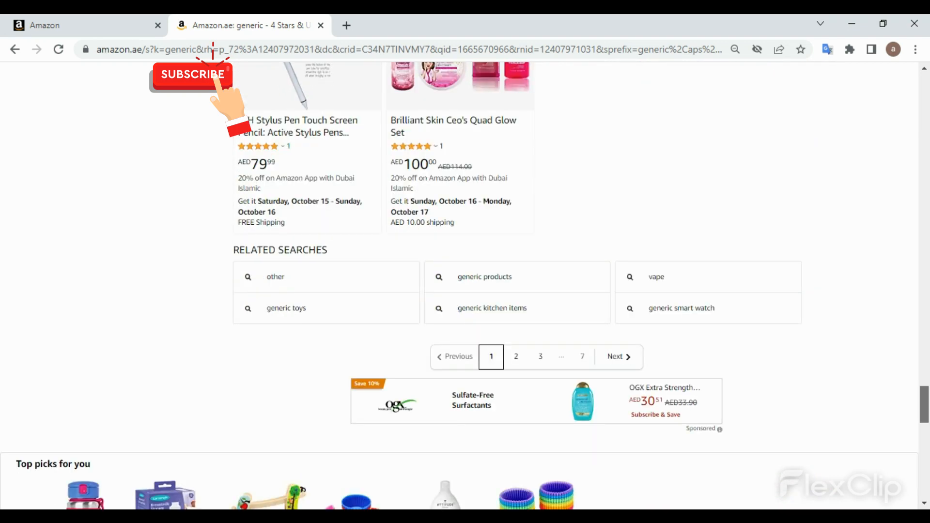
scroll(537, 286, "up", 10)
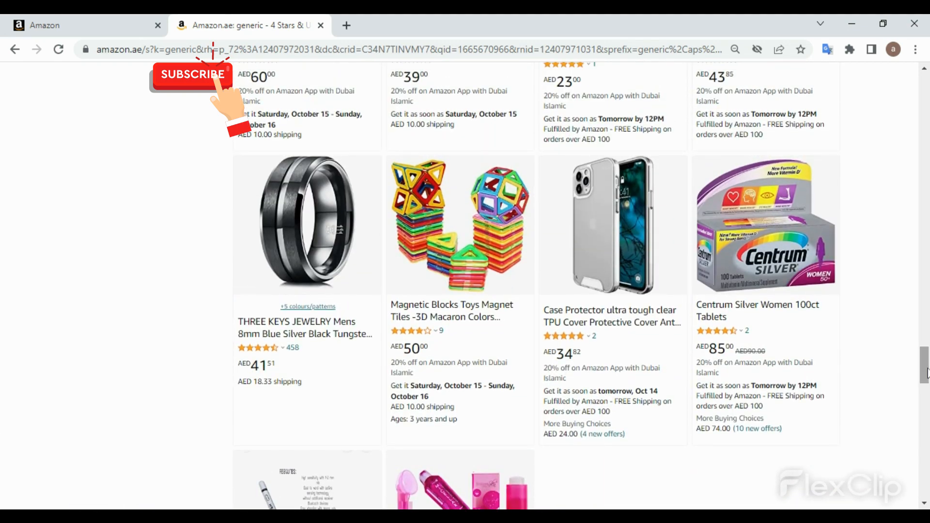
left_click(784, 310)
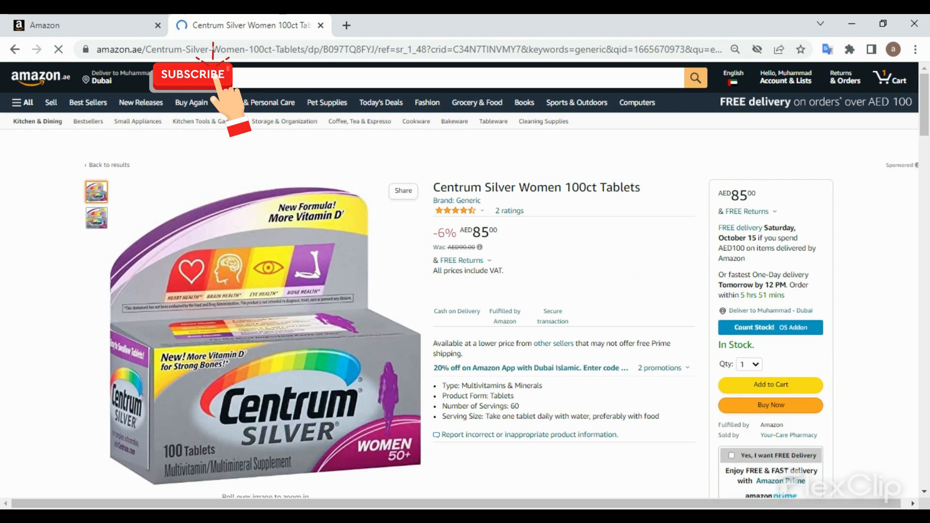
Step: Start a Sell on Amazon offer for this product from the other sellers section of its page
scroll(466, 280, "down", 2)
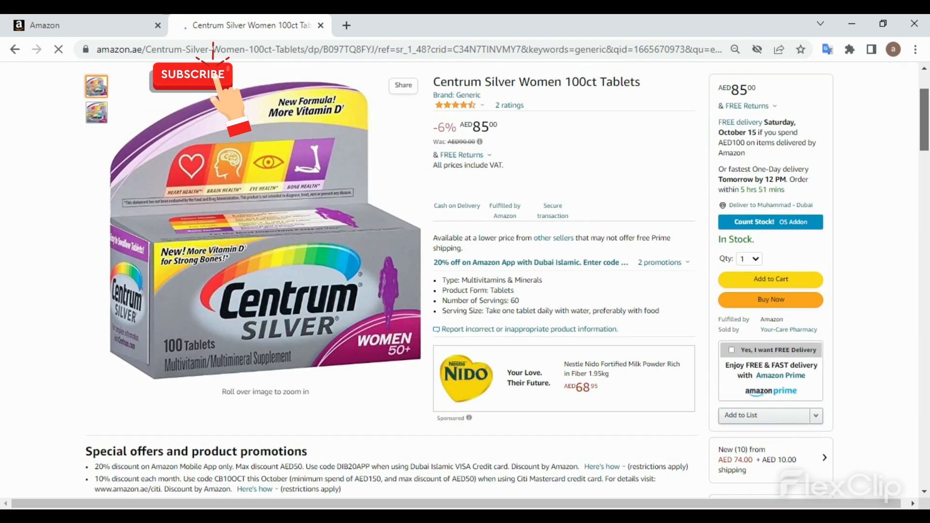
scroll(911, 184, "down", 4)
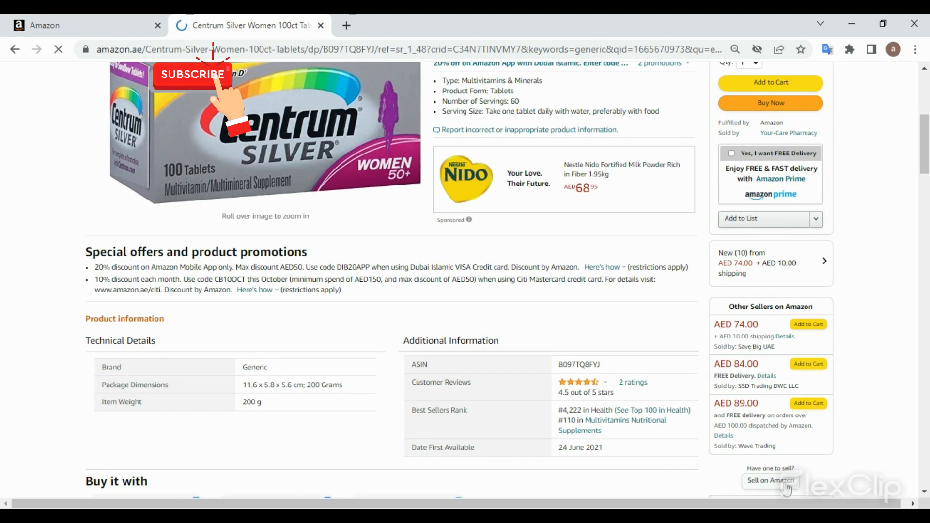
left_click(784, 486)
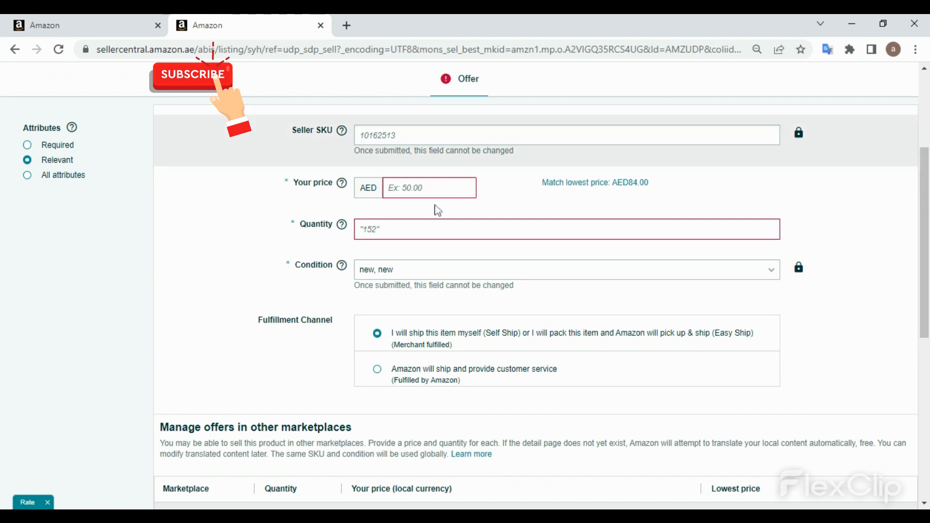
Step: Examine the product summary and the offer form's SKU, price, quantity, condition and fulfillment channel fields
scroll(800, 223, "up", 4)
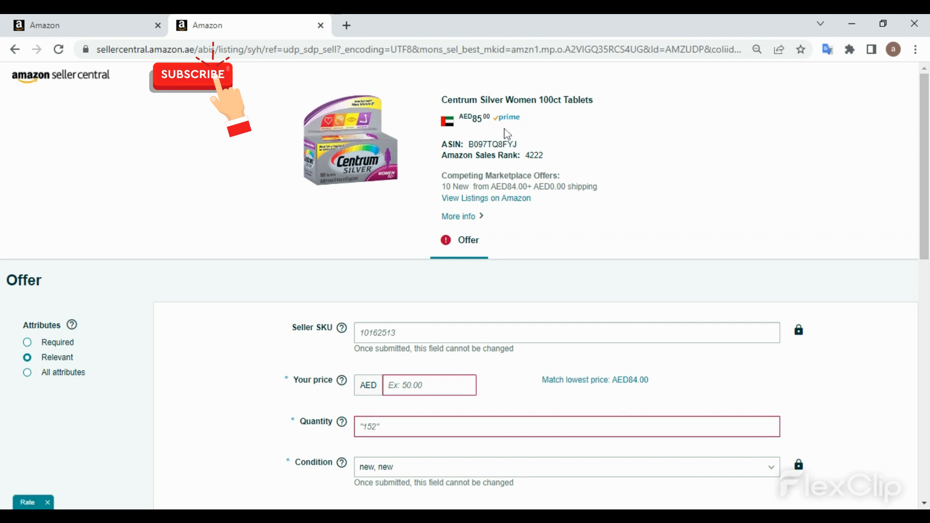
left_click_drag(920, 107, 921, 125)
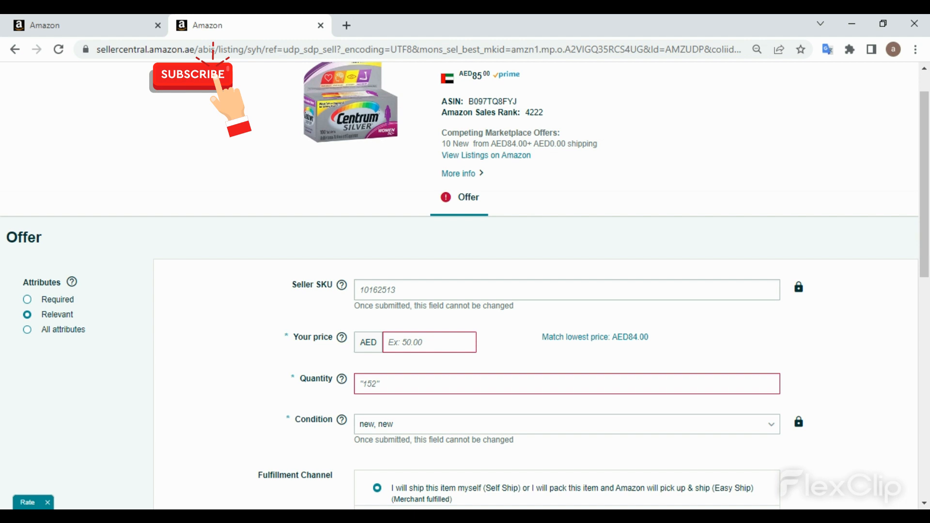
left_click_drag(924, 184, 925, 165)
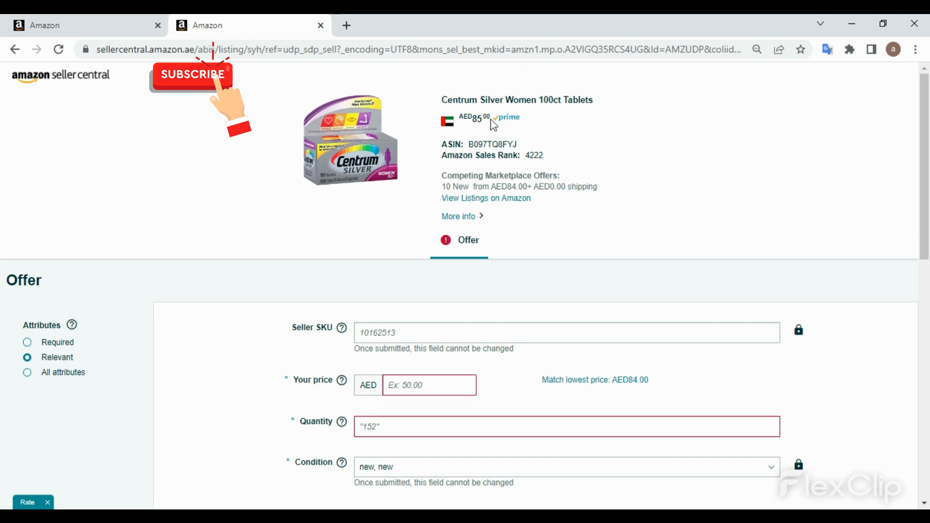
left_click_drag(925, 166, 925, 188)
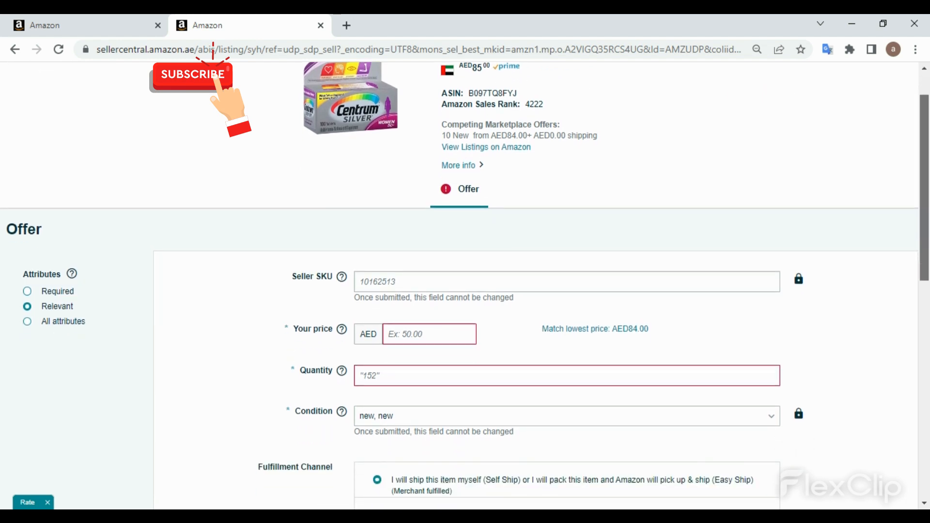
scroll(342, 315, "down", 1)
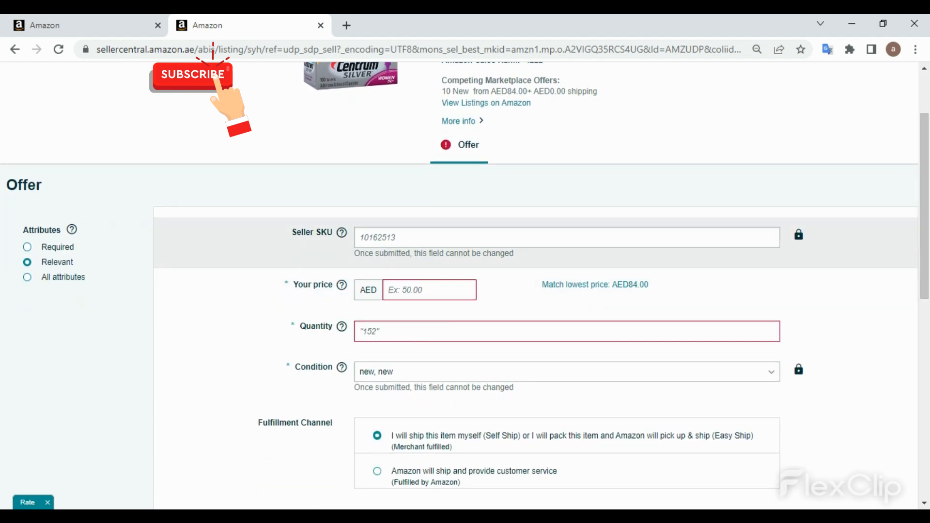
scroll(536, 307, "down", 3)
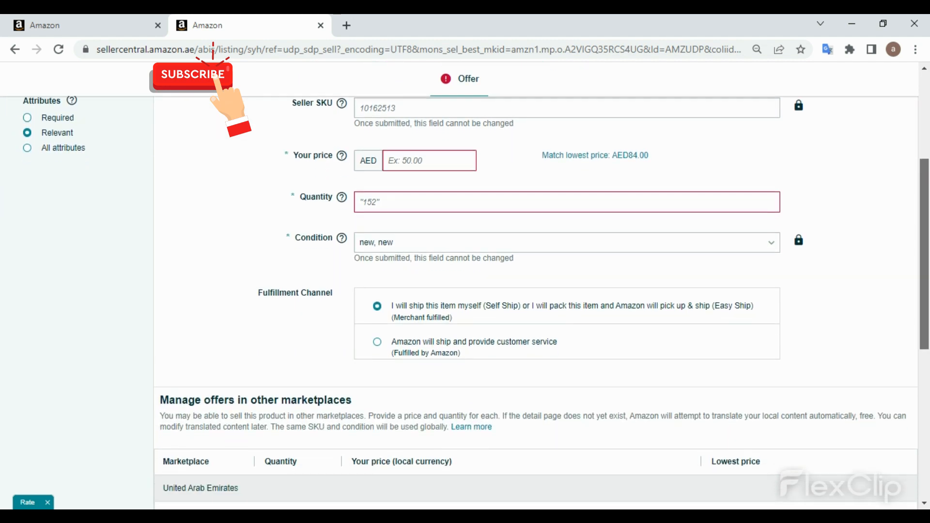
scroll(582, 403, "up", 2)
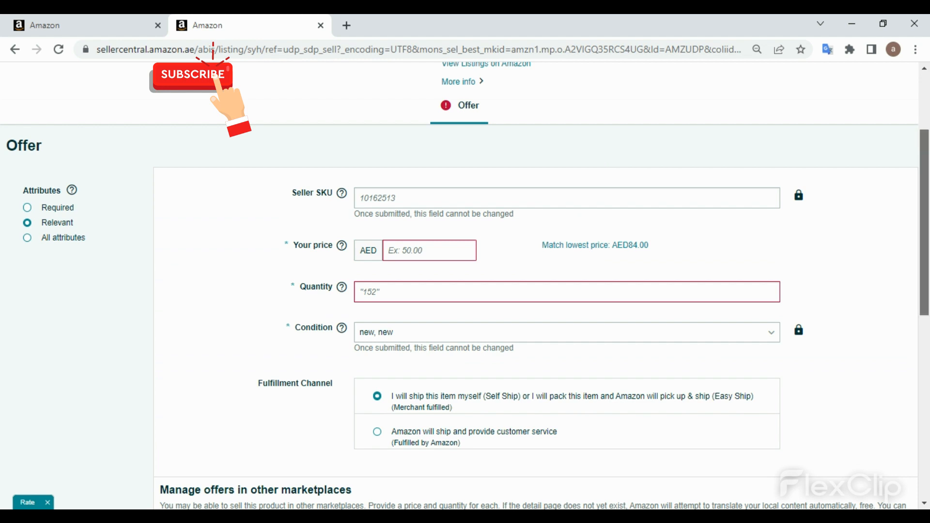
scroll(923, 222, "down", 1)
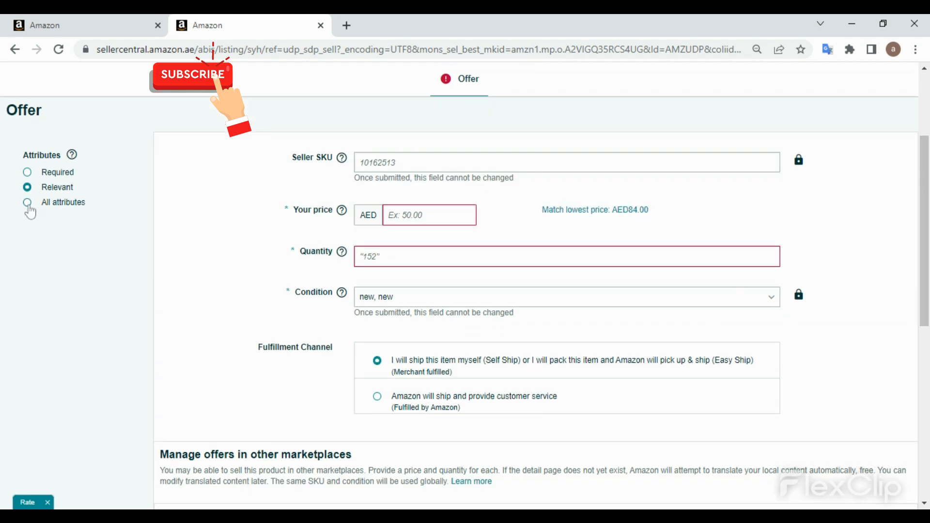
Step: Show all attributes in the offer form and review the additional fields
left_click(29, 207)
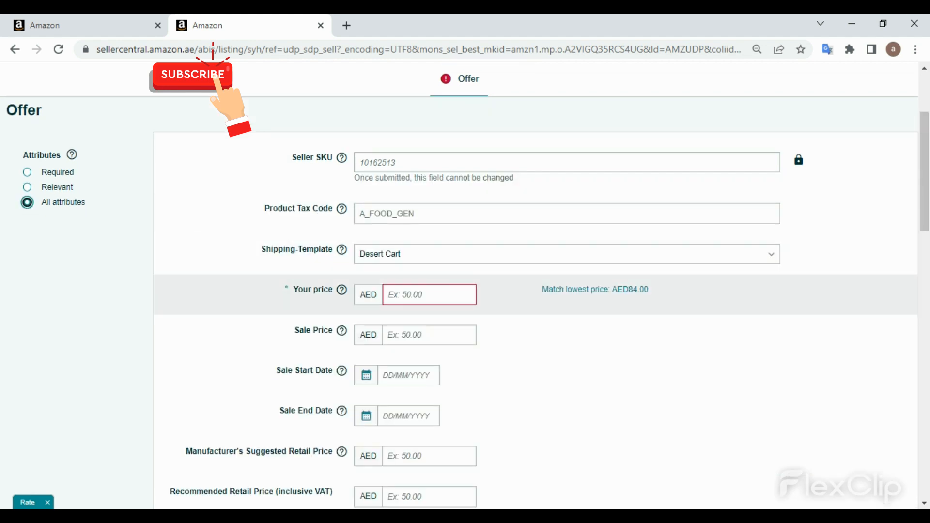
scroll(466, 310, "down", 3)
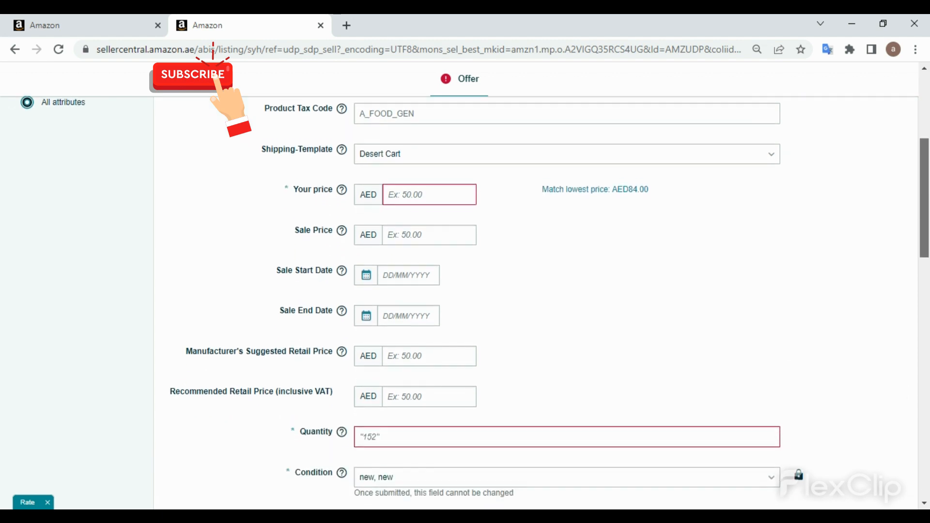
scroll(465, 310, "down", 7)
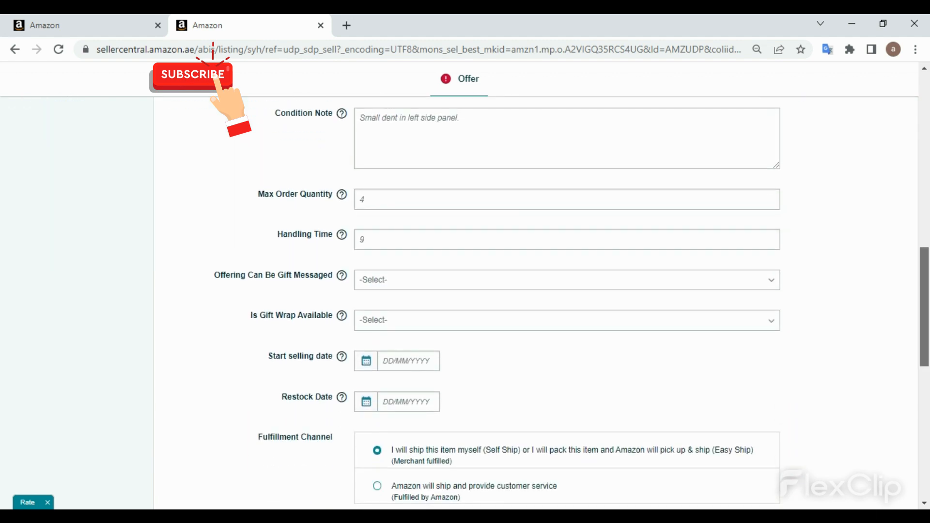
scroll(465, 310, "up", 7)
scroll(507, 407, "up", 6)
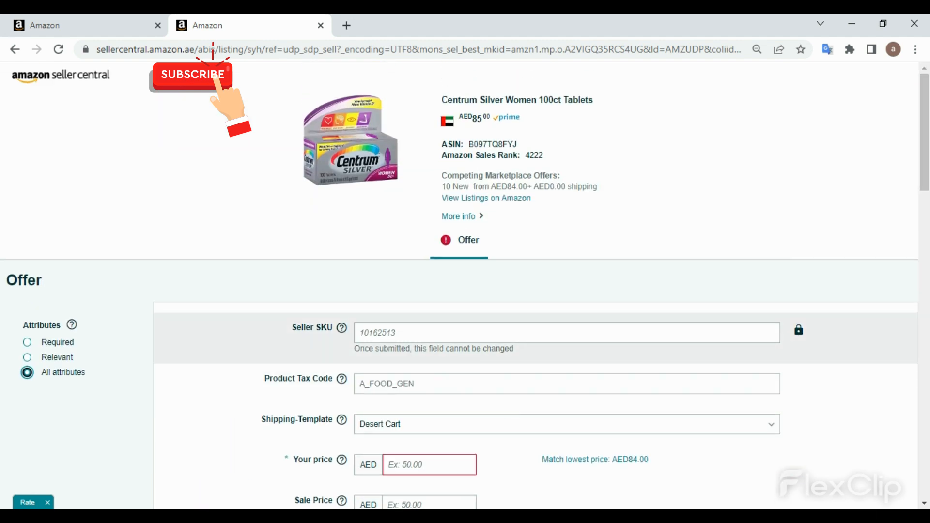
Step: Copy the product title Centrum Silver Women 100ct Tablets from the summary into the Seller SKU field
left_click(361, 333)
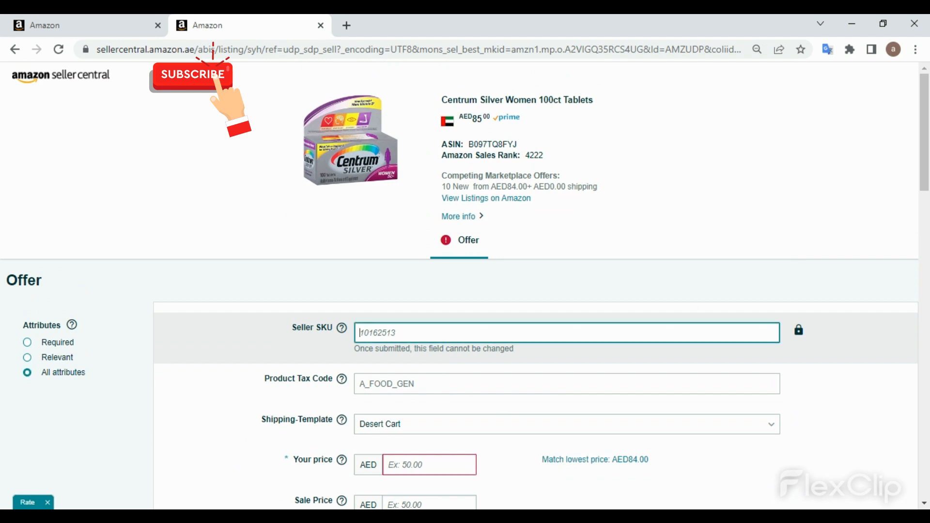
mouse_move(926, 117)
left_mouse_down()
mouse_move(928, 148)
mouse_move(928, 118)
left_mouse_up()
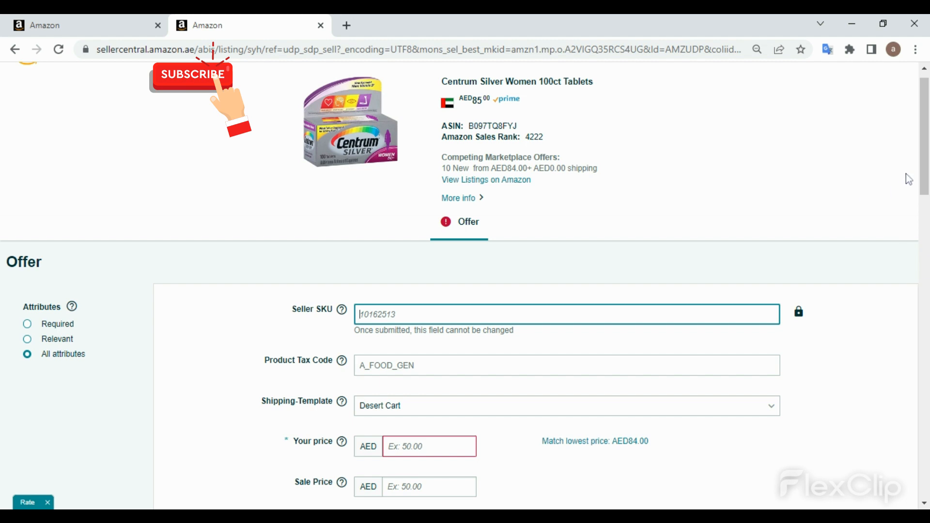
scroll(709, 244, "down", 1)
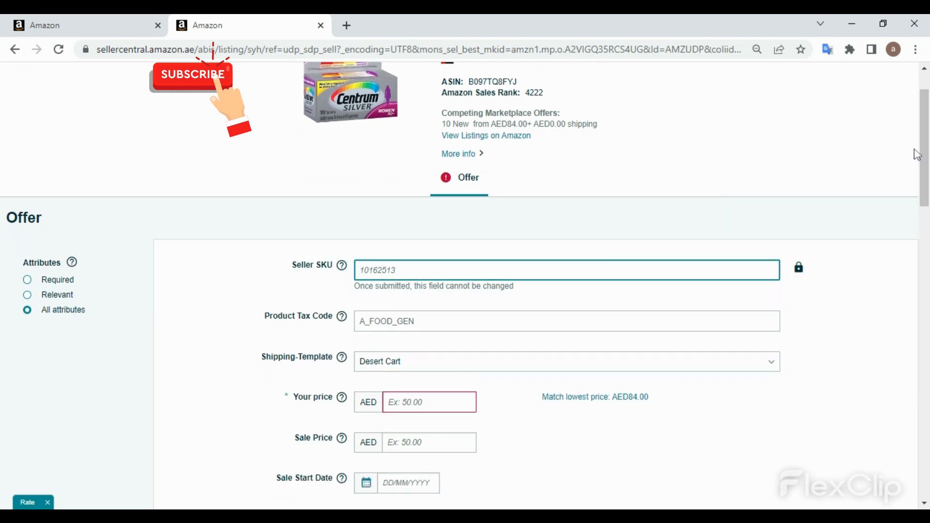
left_click_drag(925, 151, 924, 131)
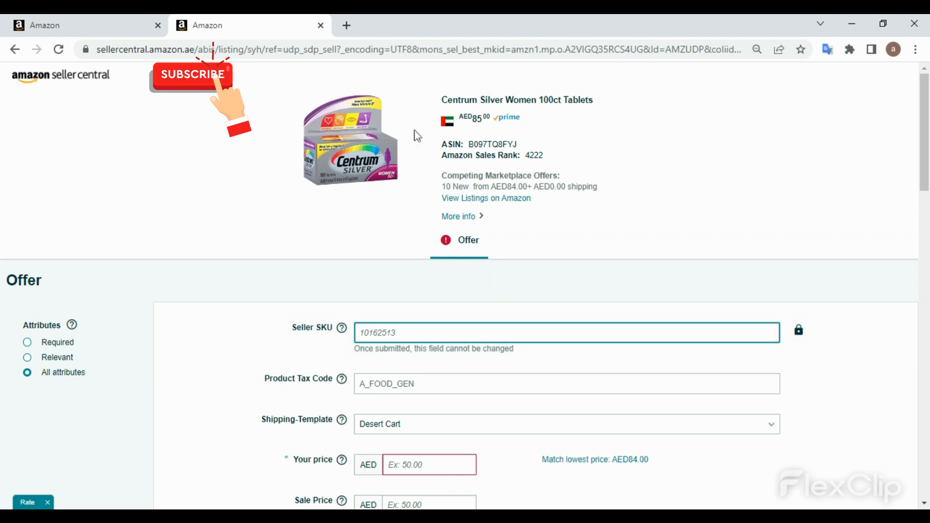
left_click_drag(441, 100, 600, 108)
key("ctrl+c")
left_click(480, 333)
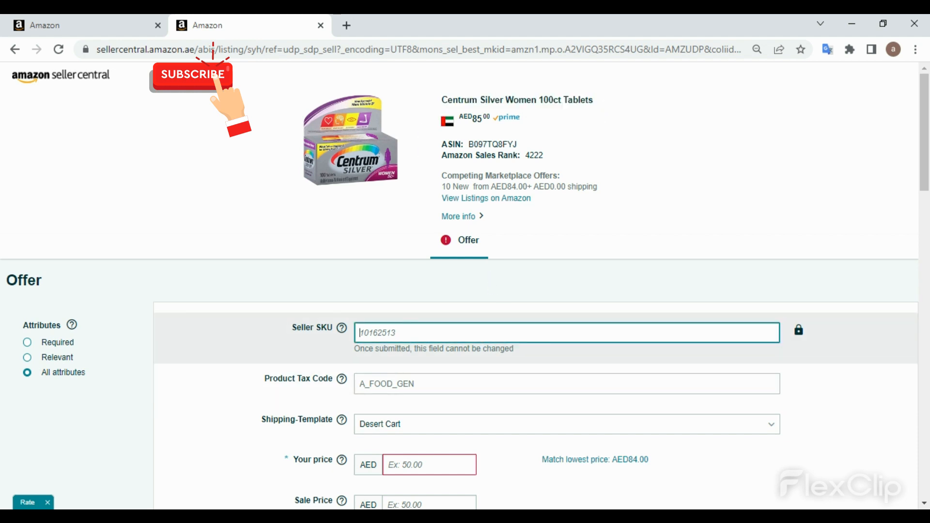
key("ctrl+v")
Step: Replace the Seller SKU with CM-TB-1310-045
left_click_drag(493, 333, 257, 337)
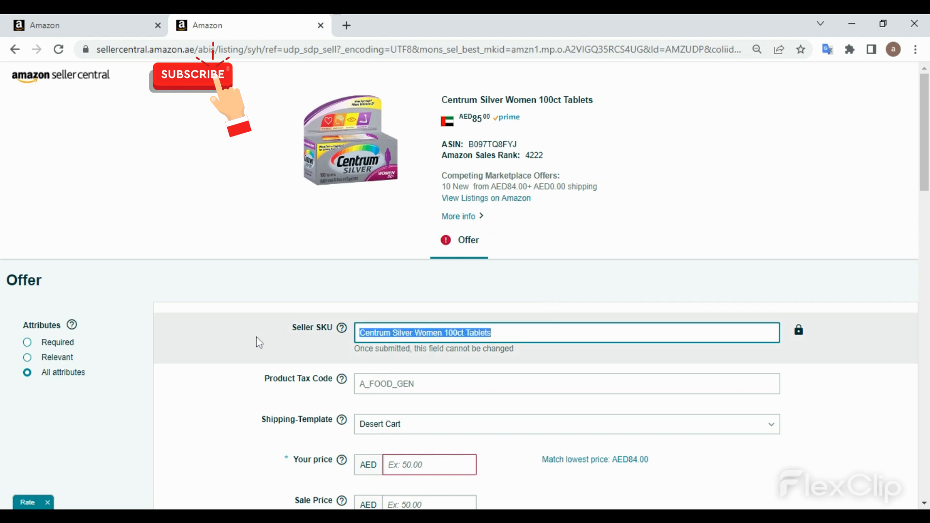
type("CM-TB-1310-045")
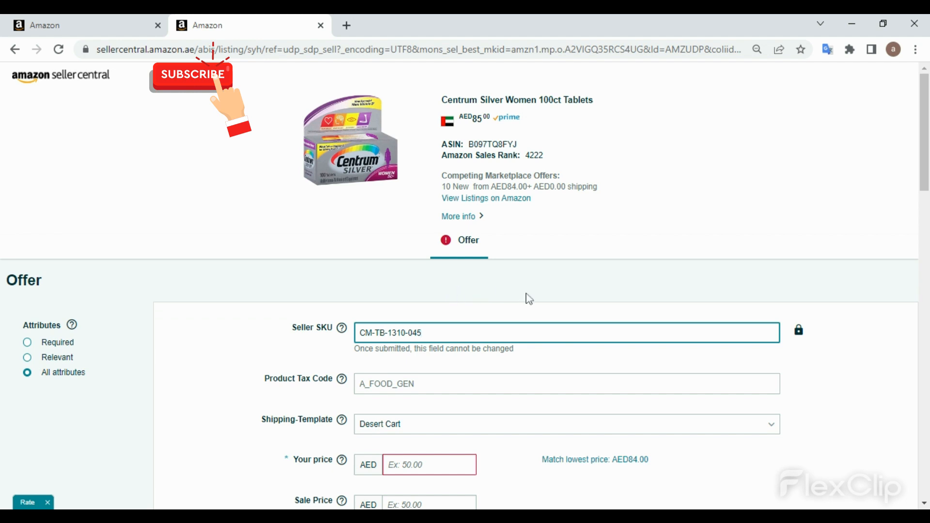
Step: Examine the product's Prime price and review the offer form's Seller SKU, Product Tax Code and Shipping-Template fields
double_click(477, 118)
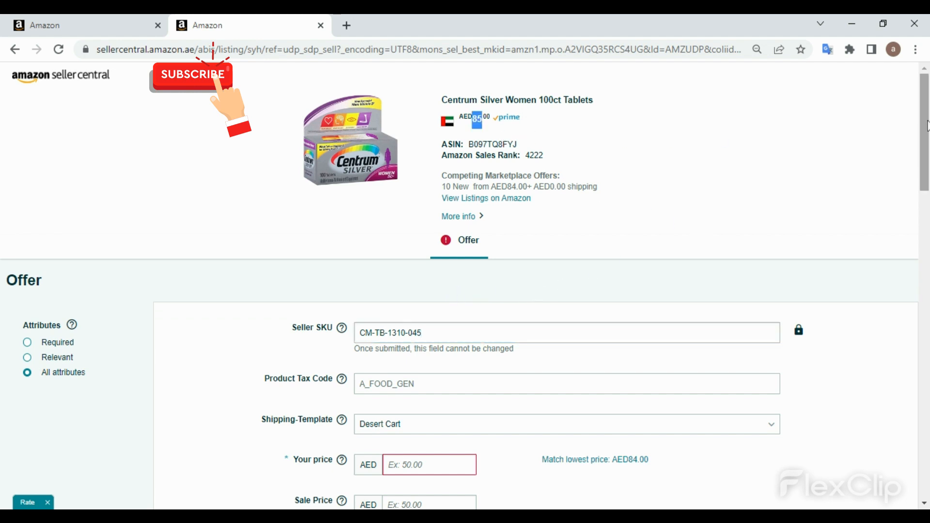
left_click(784, 253)
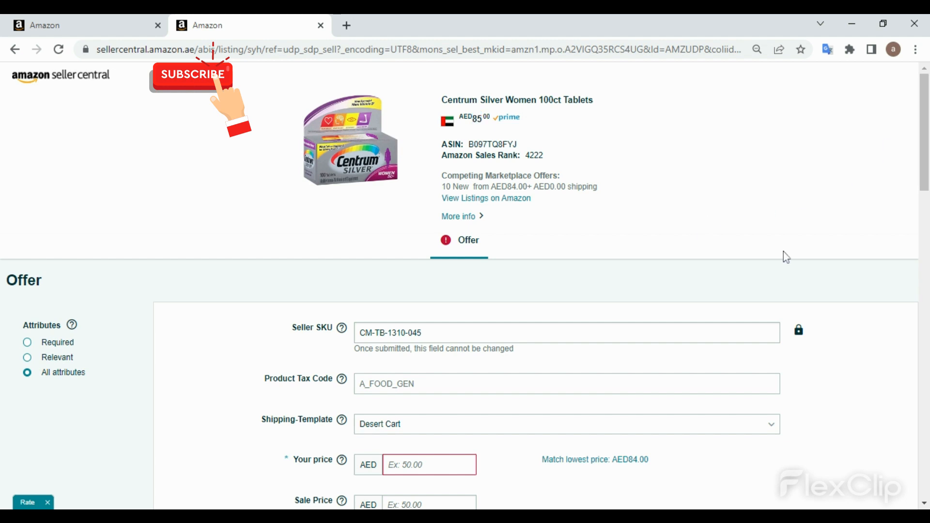
scroll(784, 252, "down", 3)
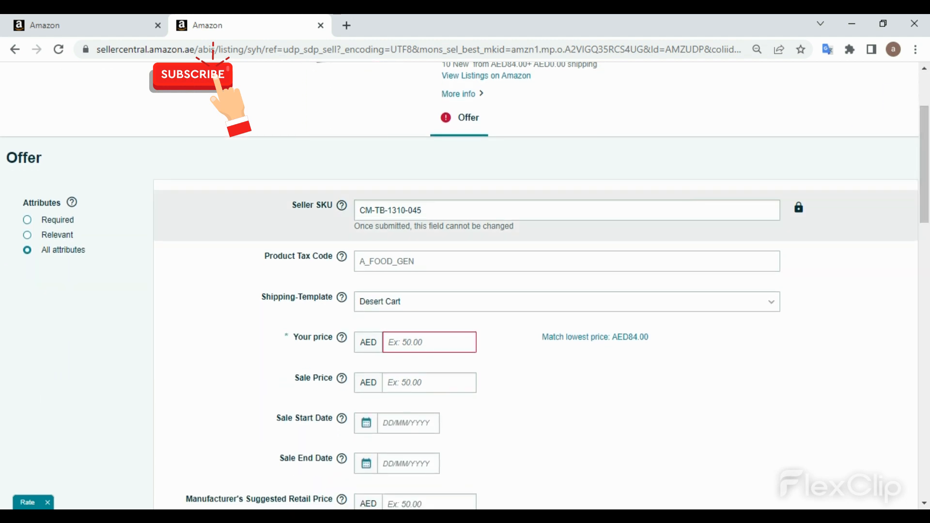
left_click(489, 210)
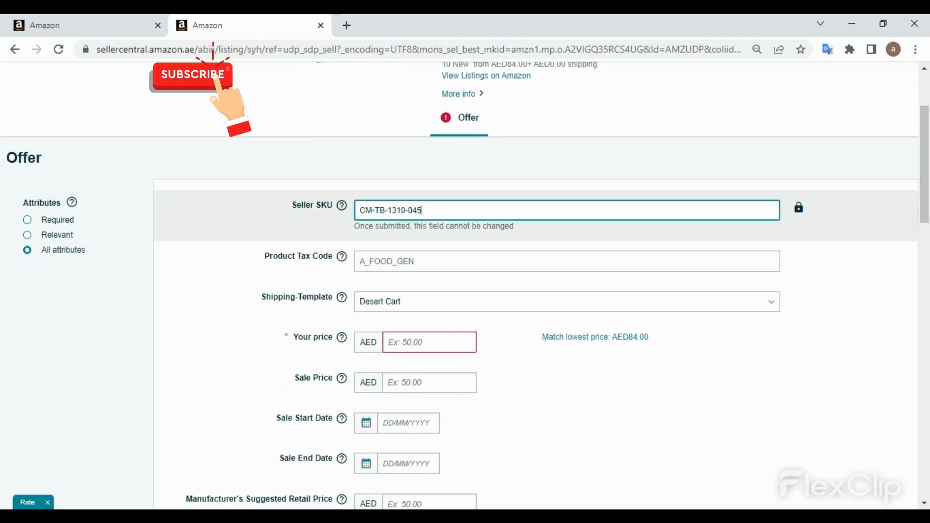
left_click(520, 171)
scroll(928, 114, "down", 2)
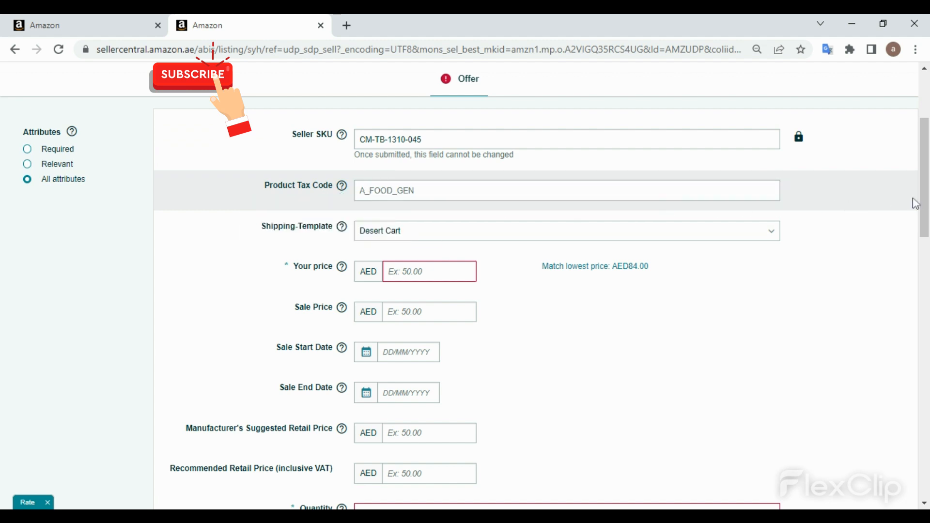
scroll(474, 194, "down", 1)
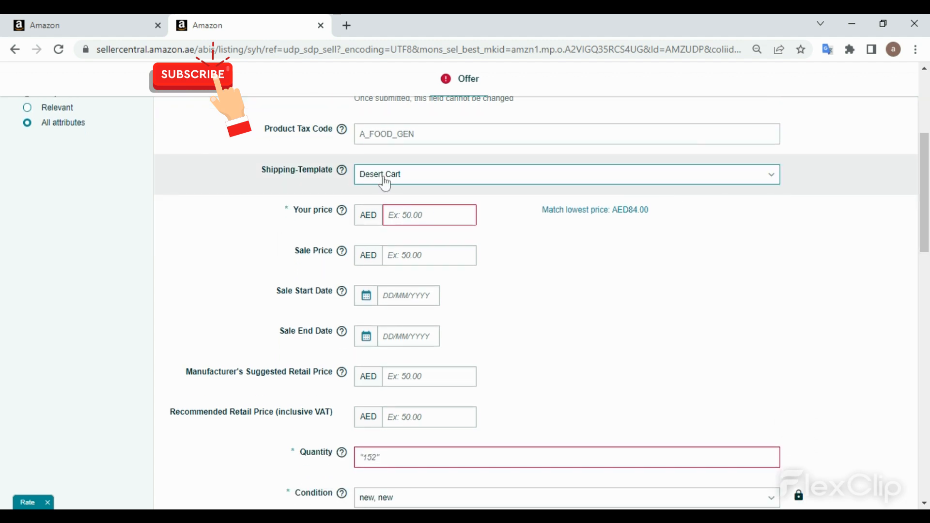
scroll(924, 204, "down", 1)
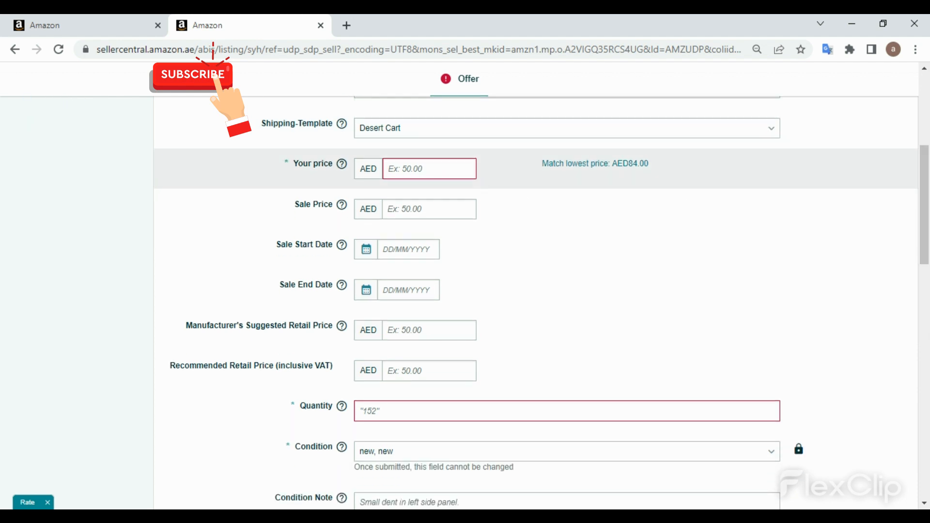
Step: Compare with the product's price in the summary and set Your price to AED 80
left_click(427, 169)
scroll(789, 181, "up", 5)
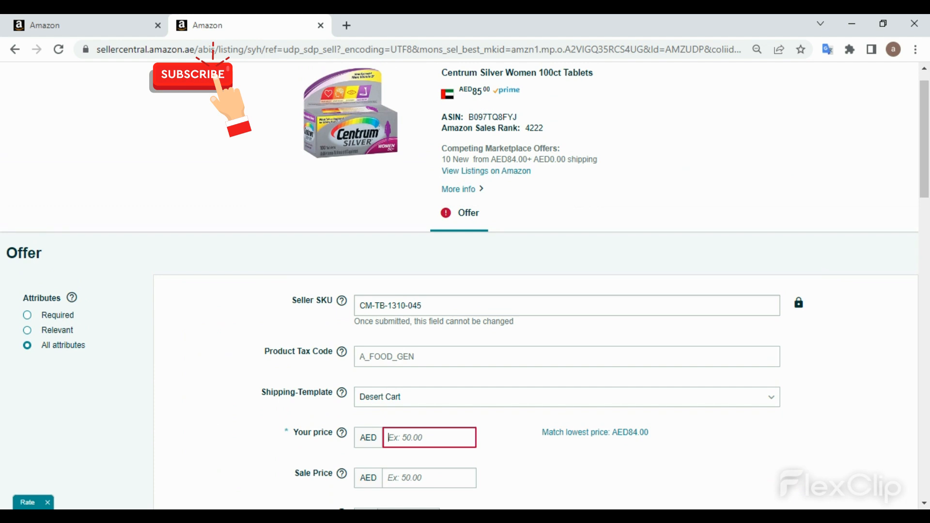
scroll(924, 126, "down", 5)
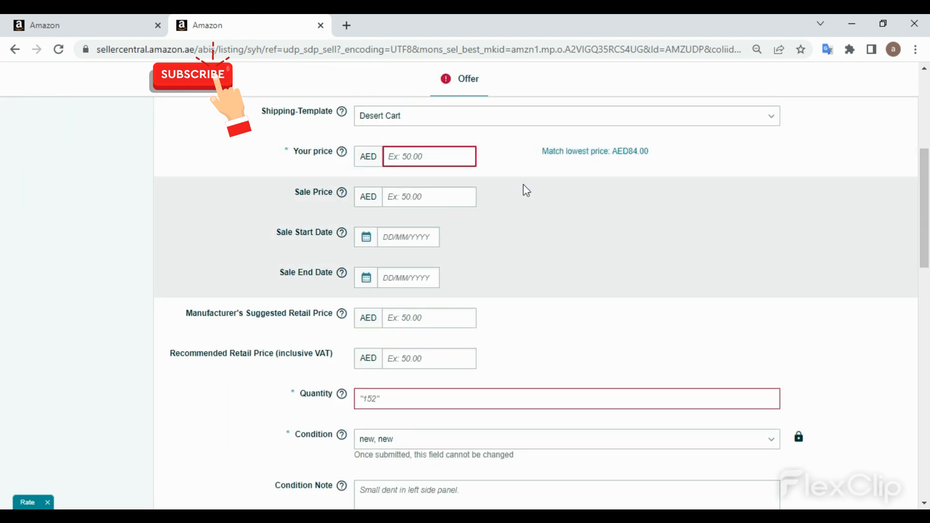
type("80")
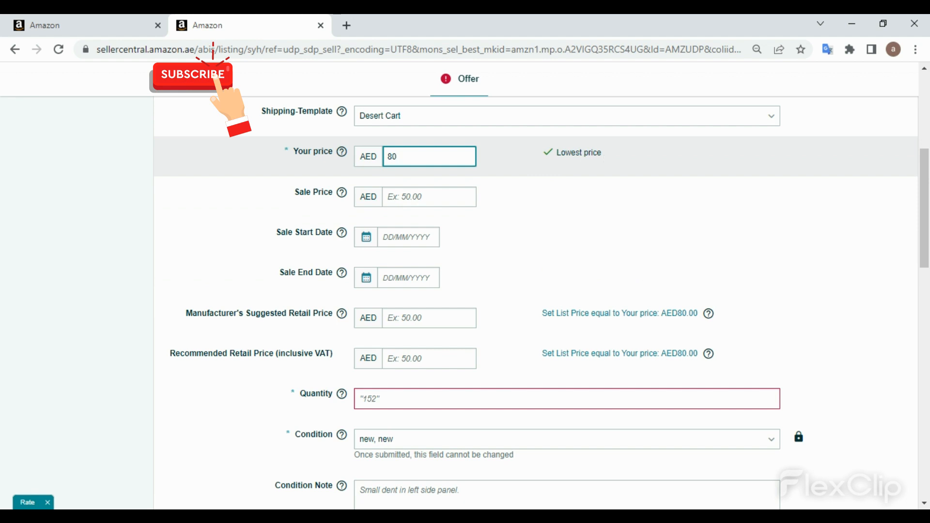
Step: Review the sale price, sale dates, suggested and recommended retail price, Quantity, Condition, Max Order Quantity and Handling Time fields
scroll(624, 162, "down", 1)
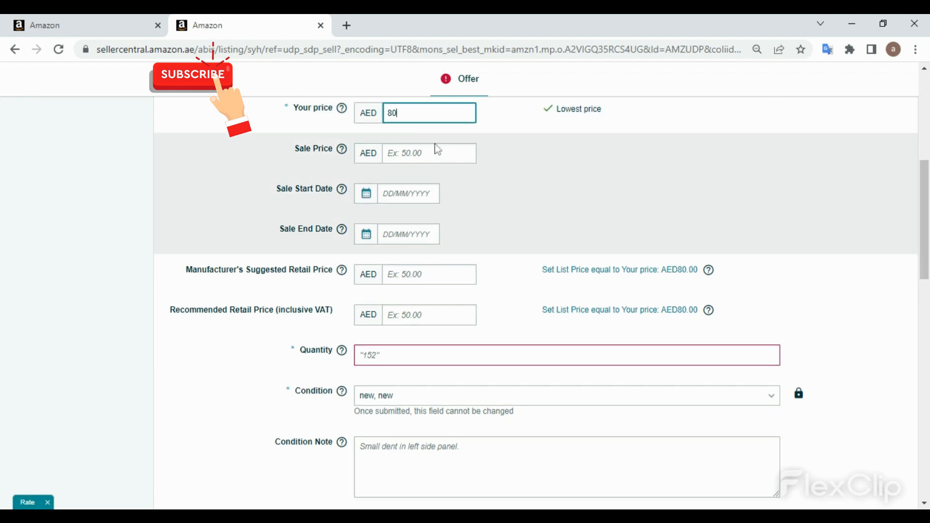
left_click(438, 151)
left_click(134, 165)
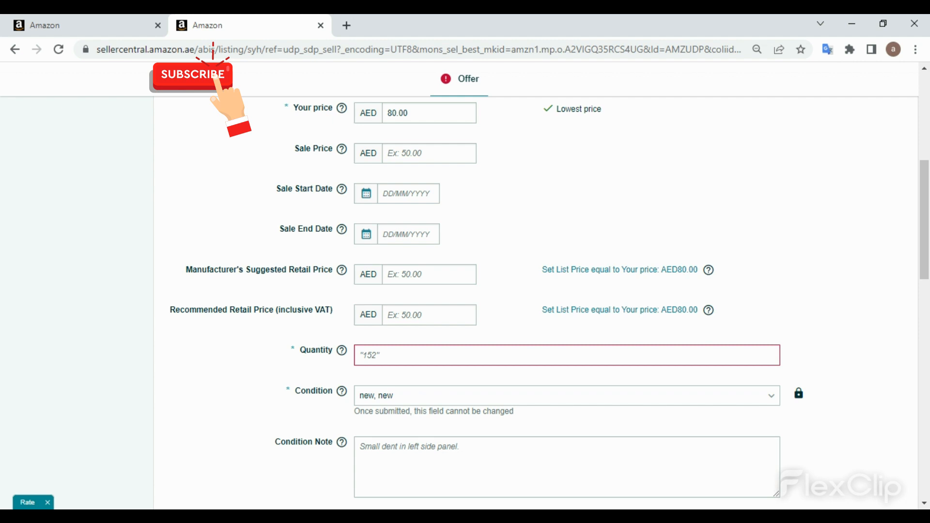
left_click(426, 153)
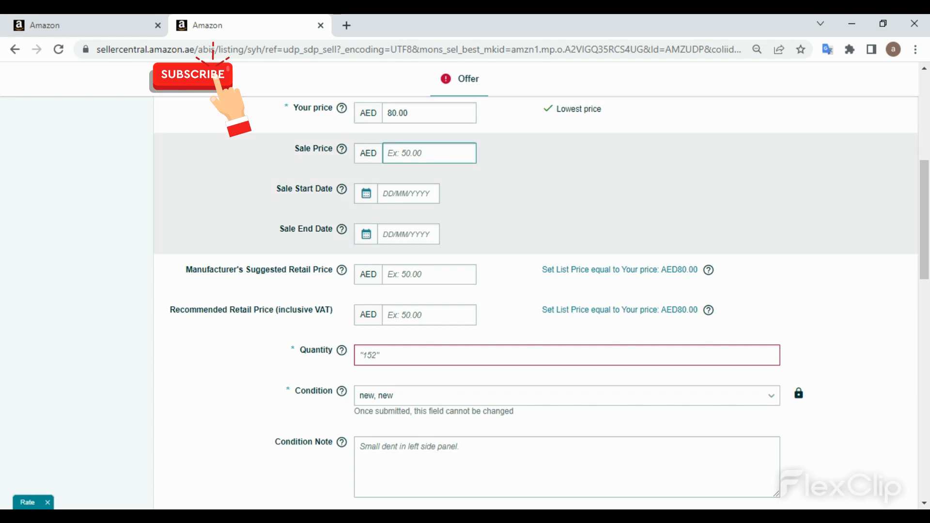
left_click(408, 194)
scroll(925, 209, "down", 1)
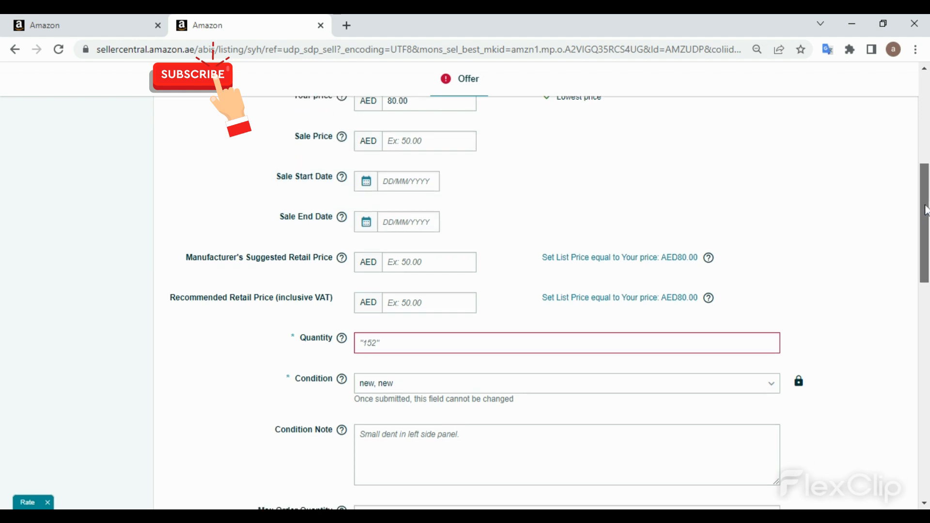
scroll(925, 209, "down", 2)
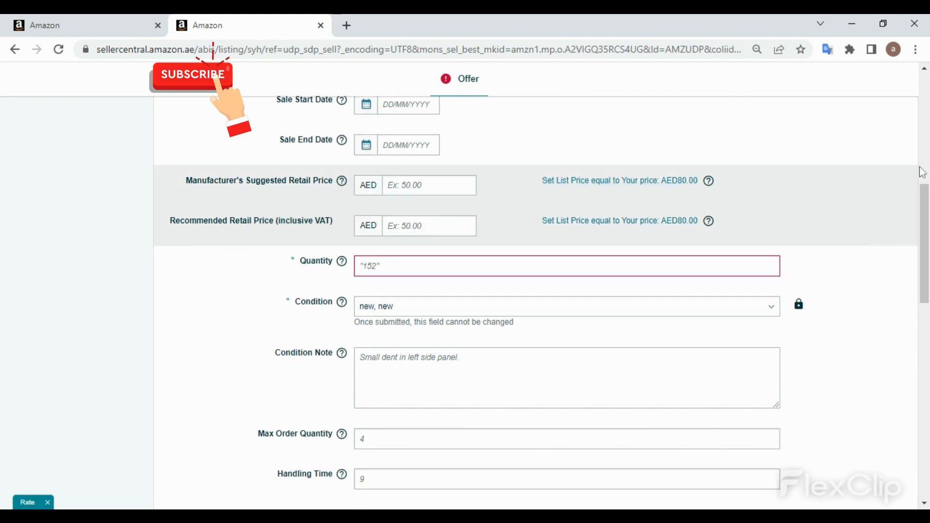
scroll(925, 196, "down", 1)
left_click_drag(927, 197, 927, 201)
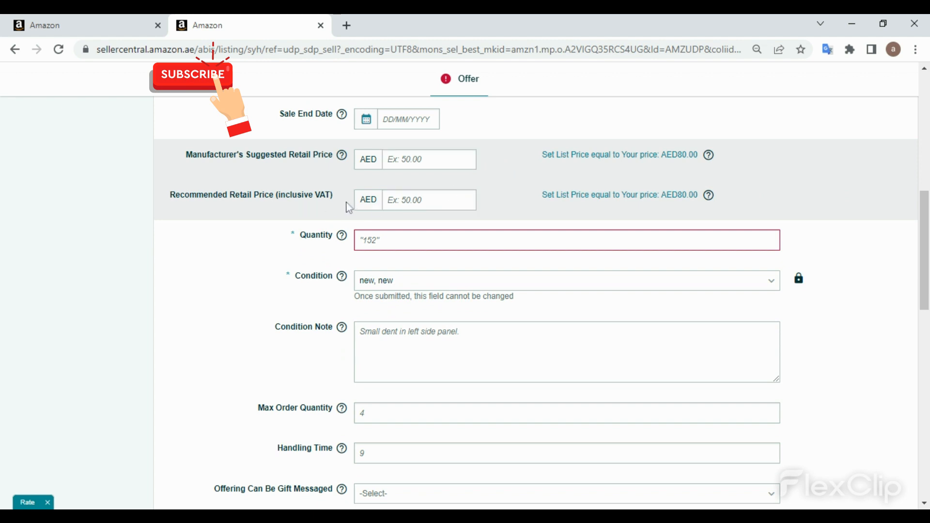
scroll(731, 221, "down", 1)
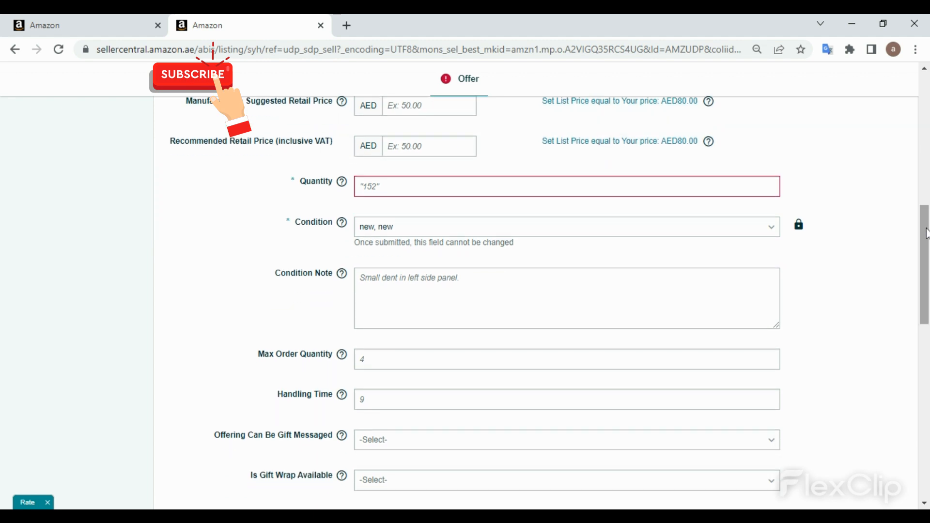
left_click(521, 193)
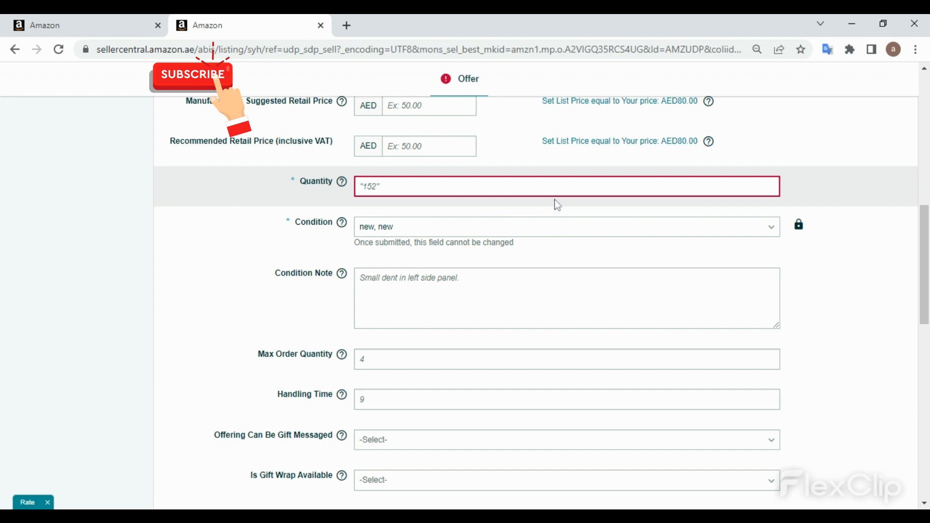
left_click_drag(929, 229, 929, 228)
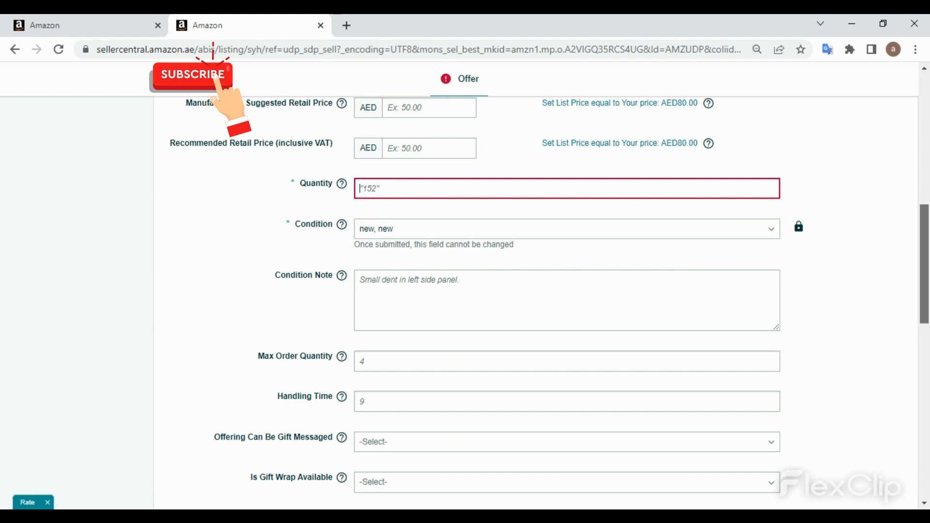
left_click_drag(929, 229, 929, 283)
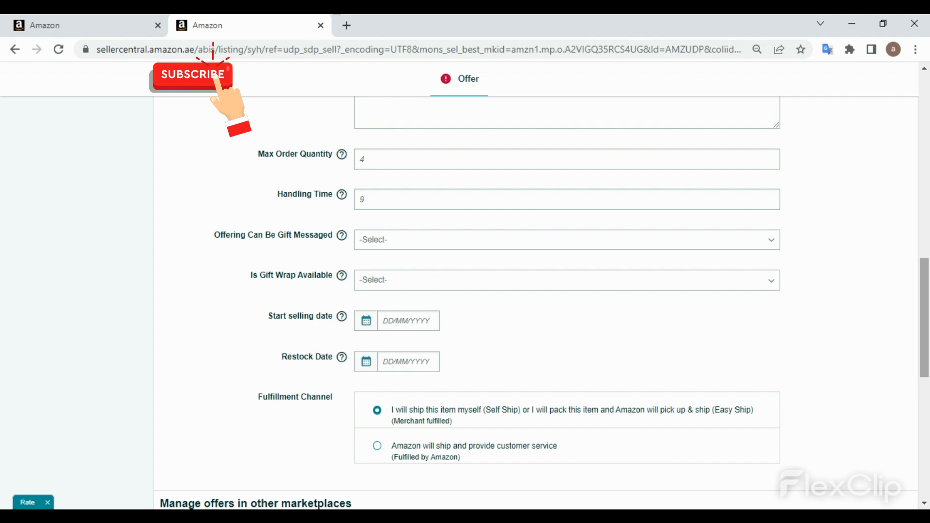
Step: Set the Fulfillment Channel to Amazon will ship and provide customer service (Fulfilled by Amazon)
left_click_drag(927, 286, 927, 293)
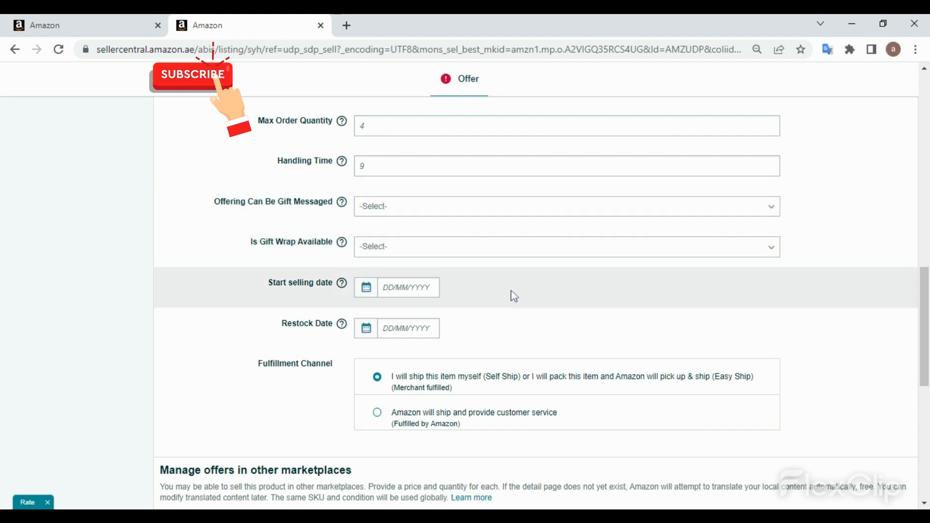
scroll(518, 296, "down", 1)
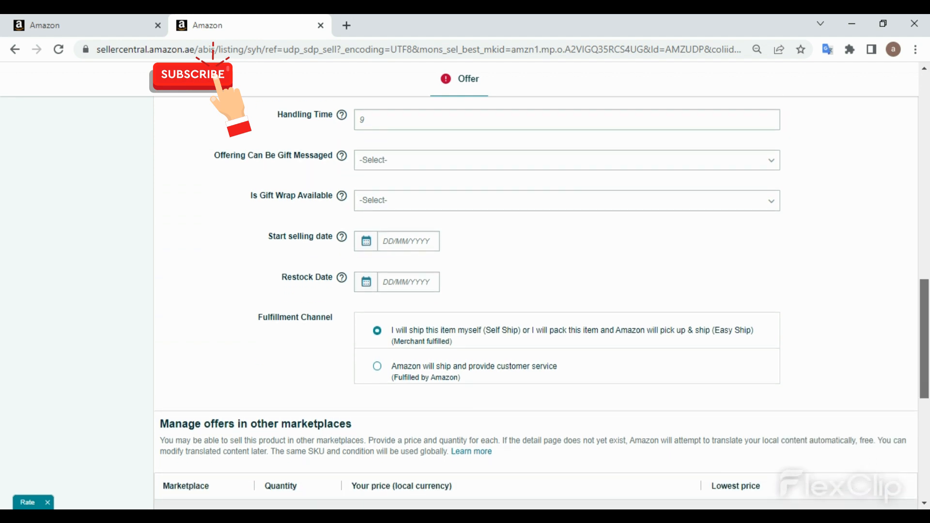
scroll(526, 358, "down", 1)
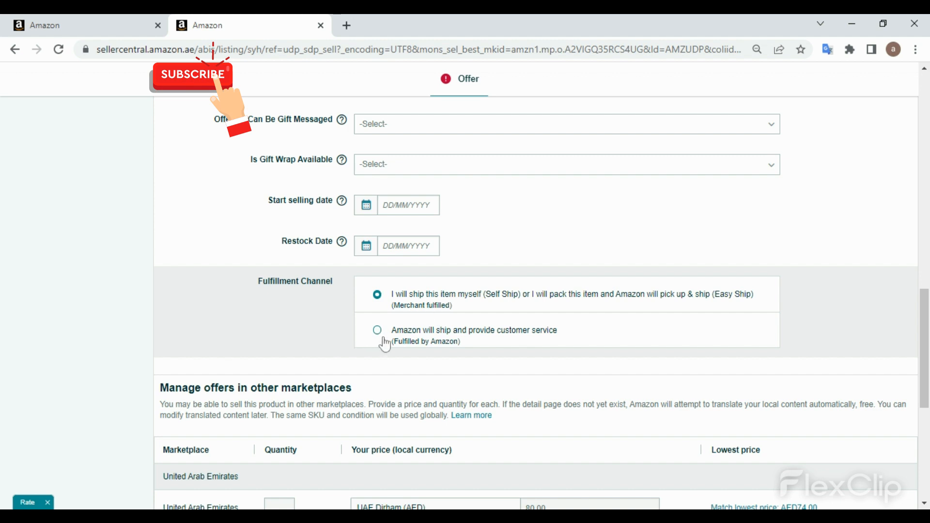
left_click(398, 343)
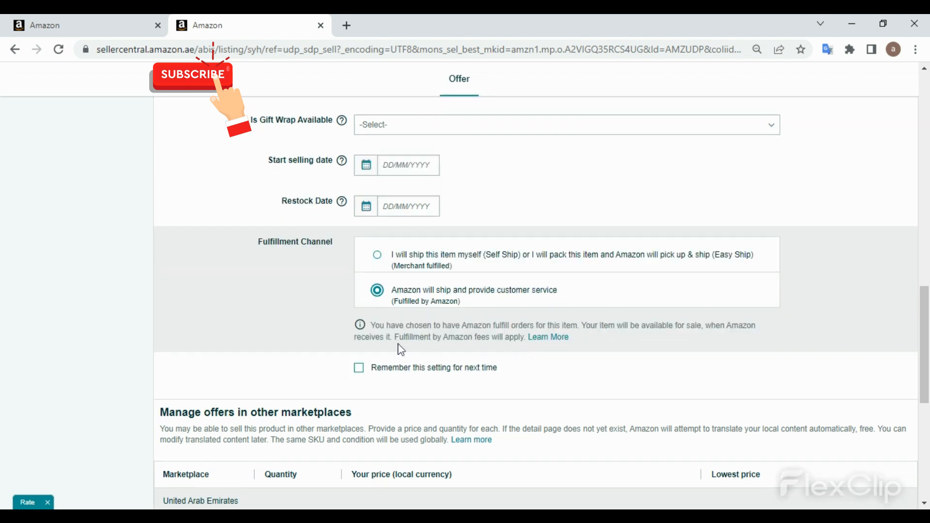
Step: Save and finish the offer, and confirm converting the listing CM-TB-1310-045 to Fulfilled by Amazon
scroll(543, 291, "down", 2)
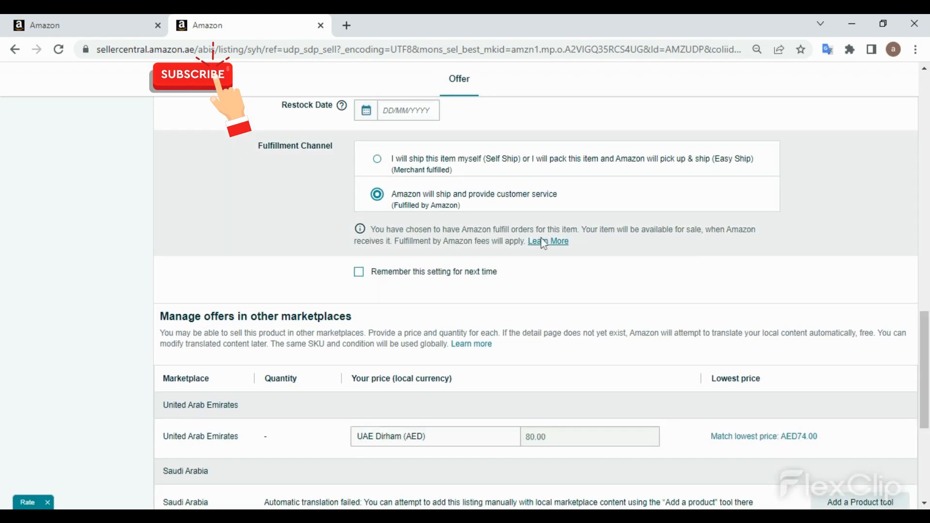
scroll(867, 229, "down", 4)
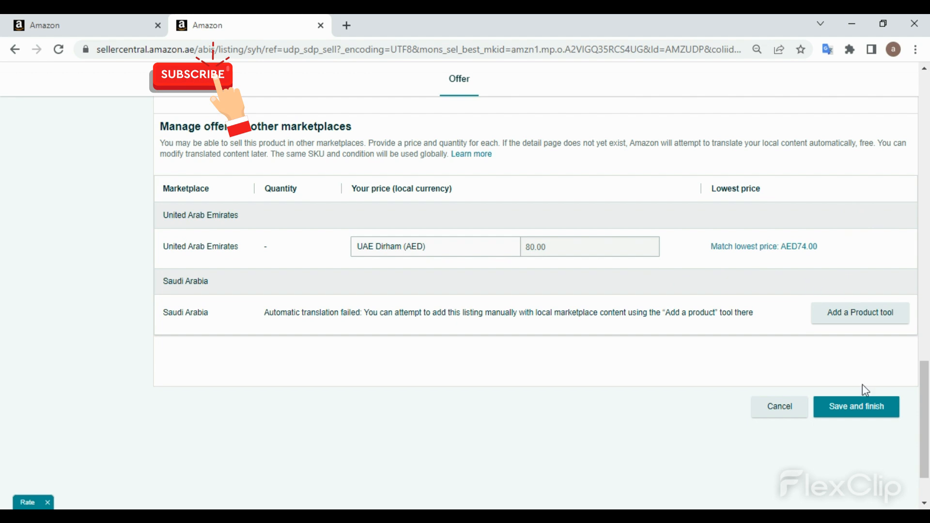
left_click(864, 417)
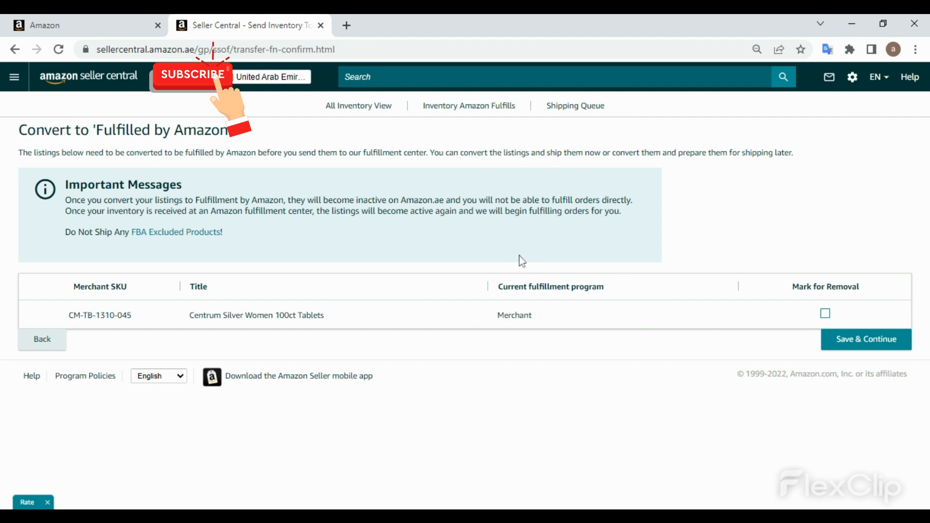
left_click(862, 346)
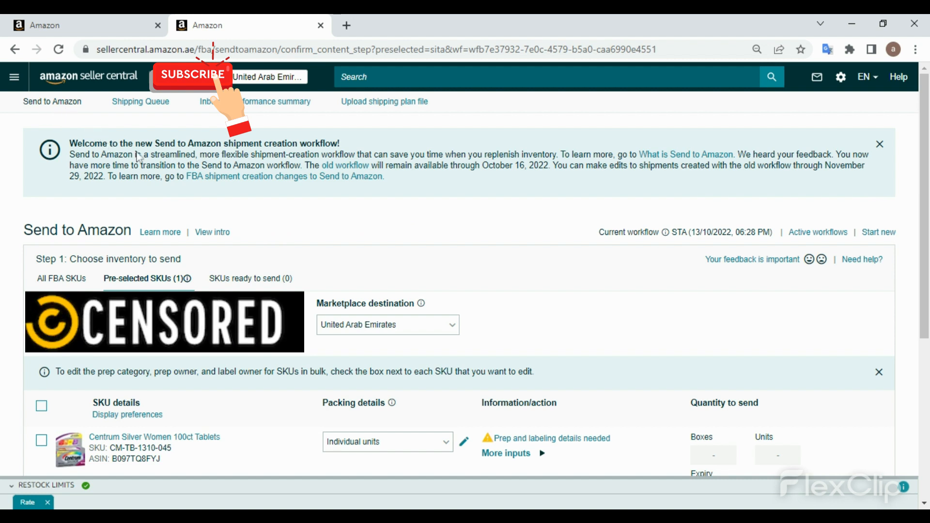
Step: Examine the Send to Amazon welcome notice and the first step's marketplace destination, packing details, prep information and quantity fields
left_click_drag(155, 143, 351, 148)
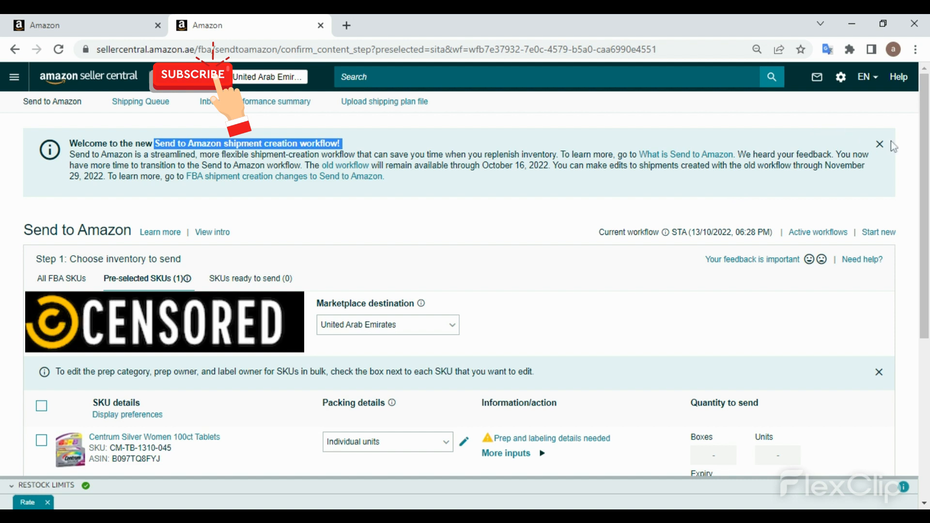
left_click(614, 206)
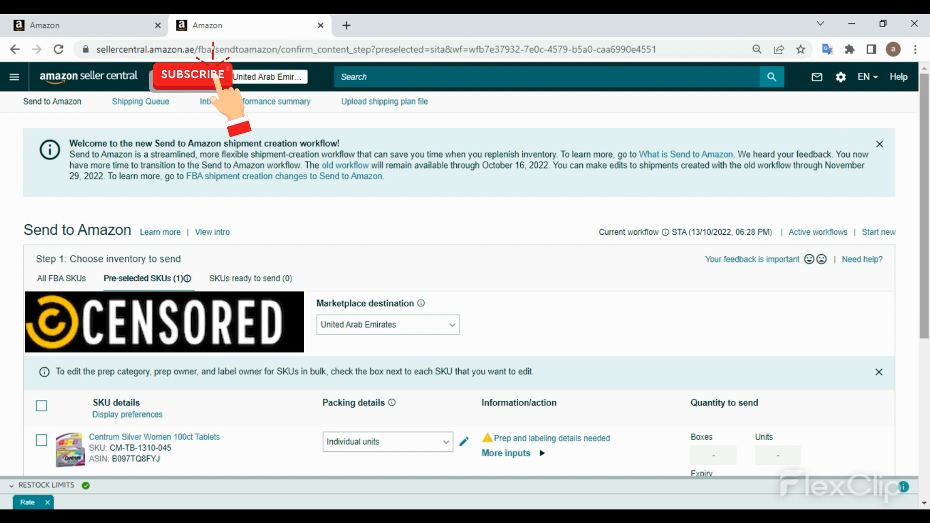
scroll(465, 269, "down", 1)
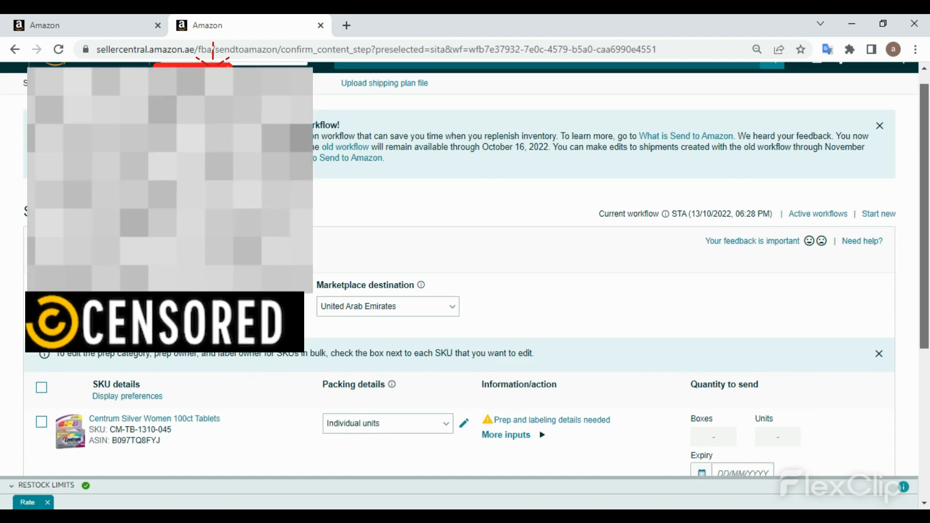
scroll(465, 269, "down", 3)
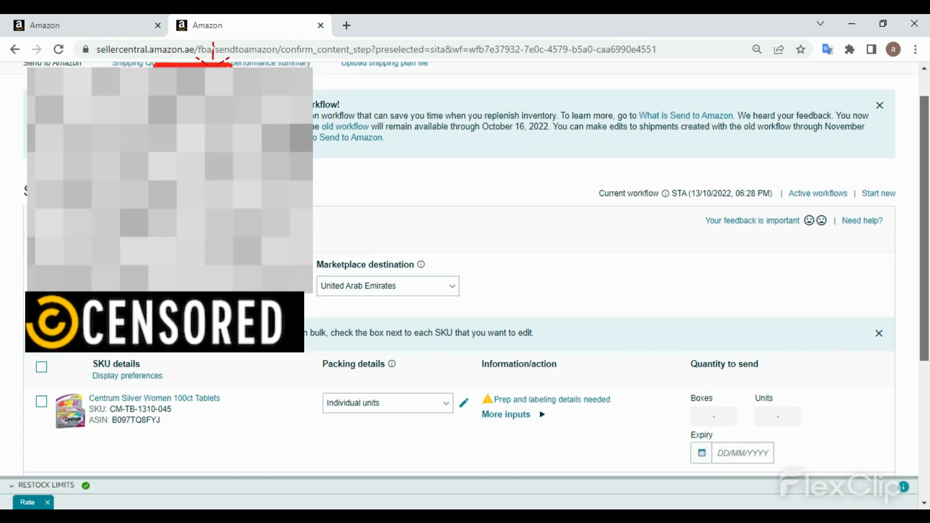
scroll(465, 269, "down", 1)
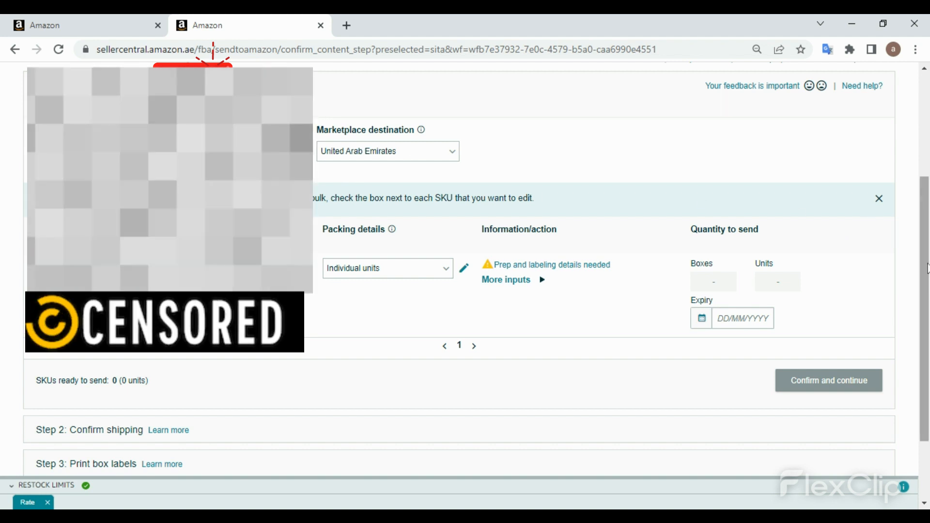
scroll(927, 231, "up", 2)
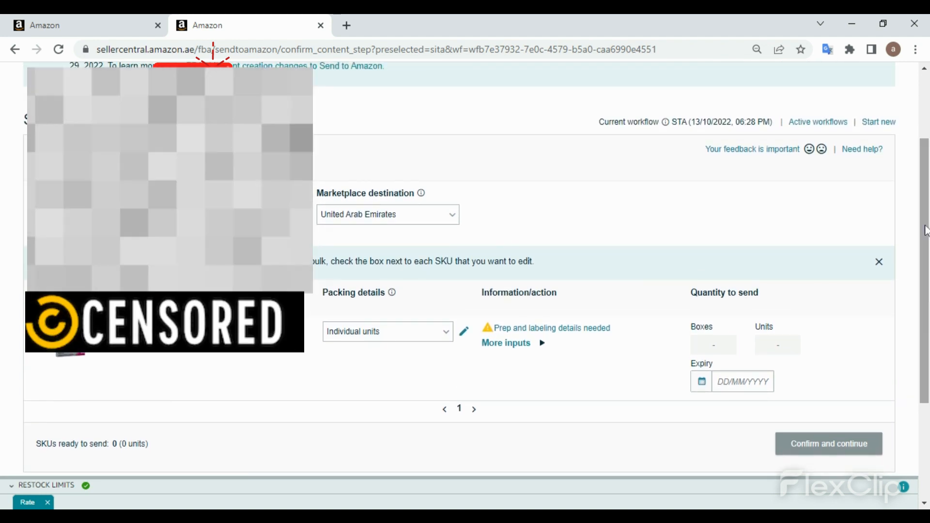
left_click_drag(927, 231, 927, 221)
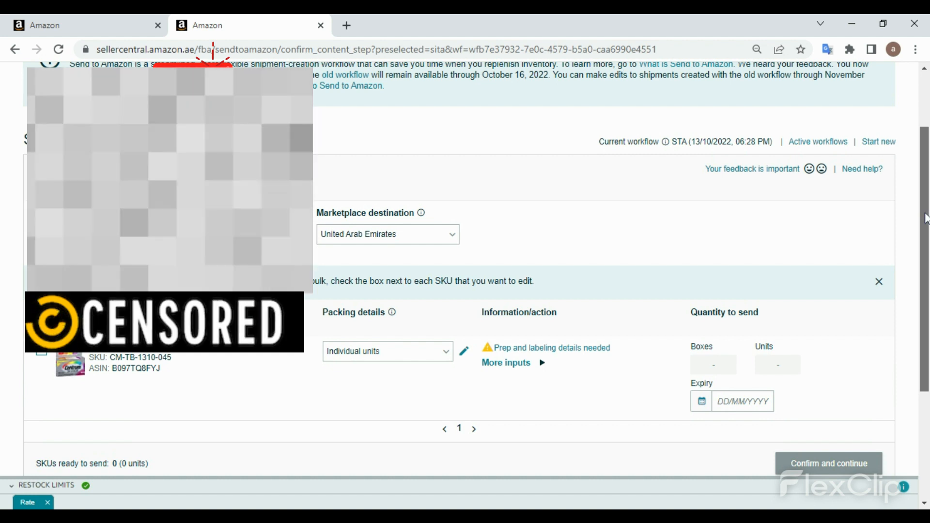
Step: Open the prep and labeling details for Centrum Silver Women 100ct Tablets, and cancel without choosing a prep category
scroll(465, 267, "down", 1)
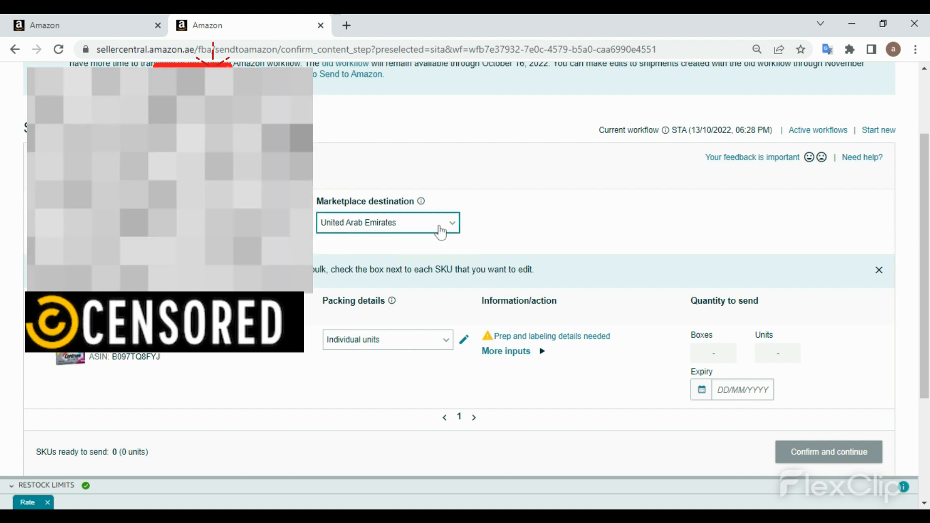
scroll(465, 266, "down", 3)
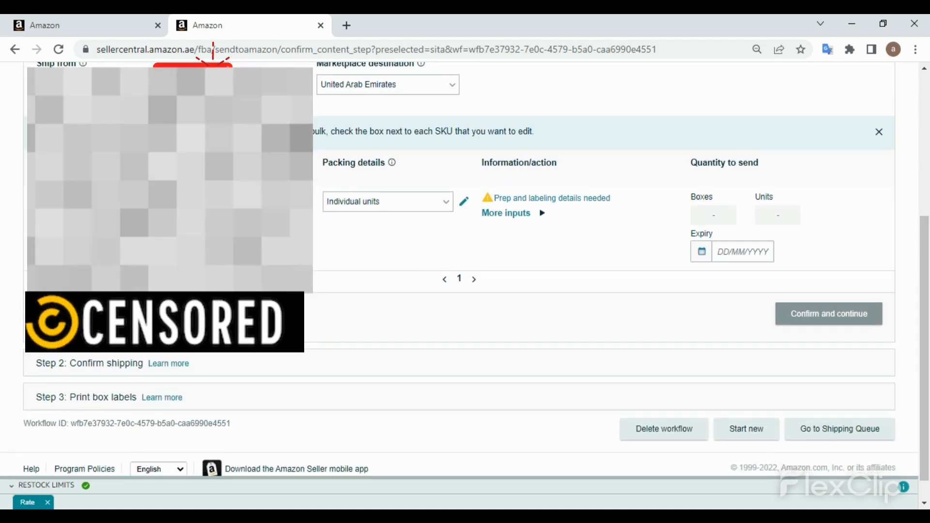
scroll(466, 276, "down", 1)
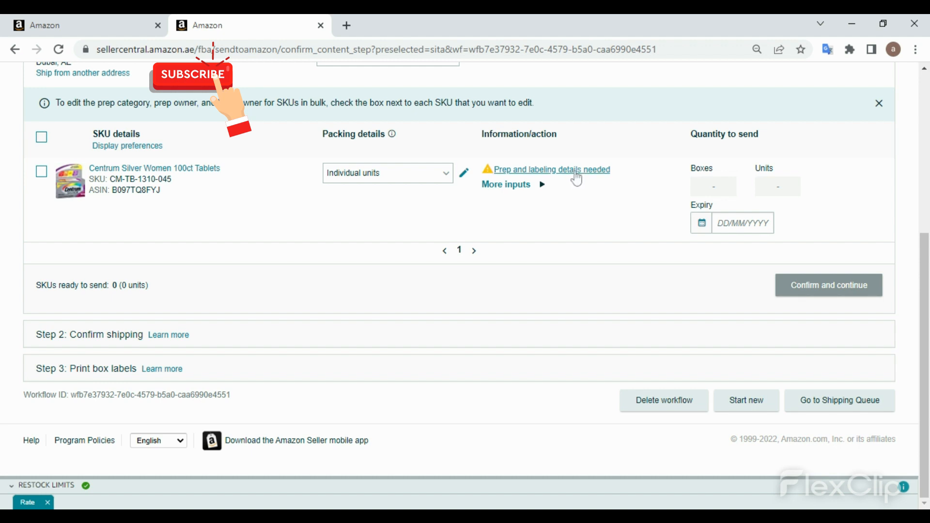
left_click(575, 171)
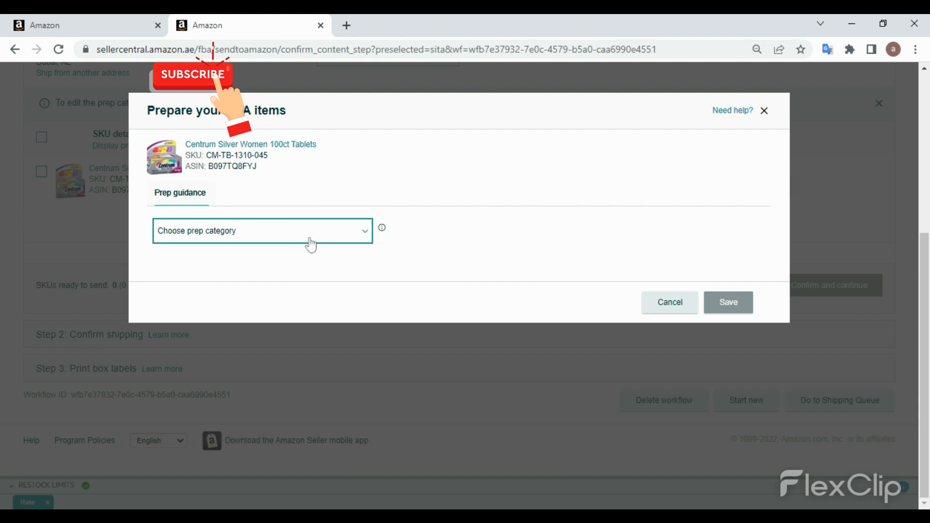
left_click(670, 302)
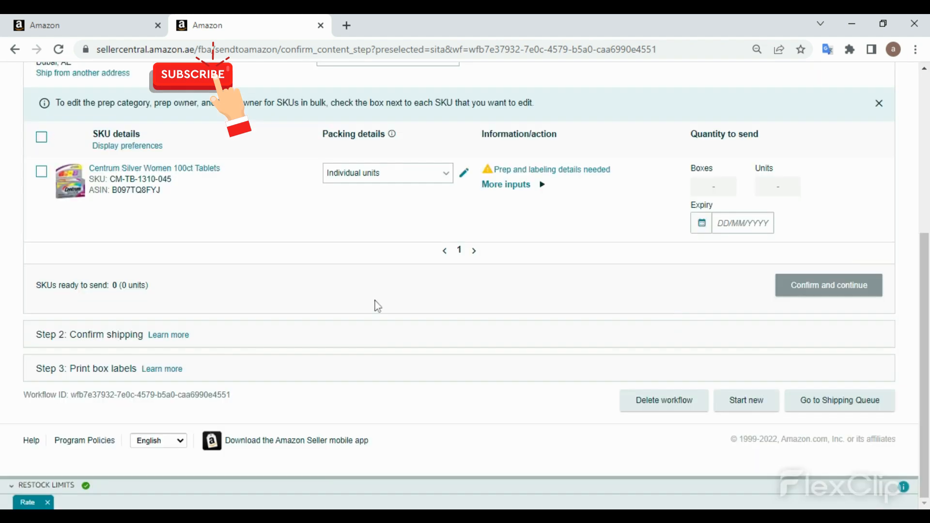
Step: Reopen the product's prep guidance, look through the available prep categories and choose No prep needed
left_click(513, 184)
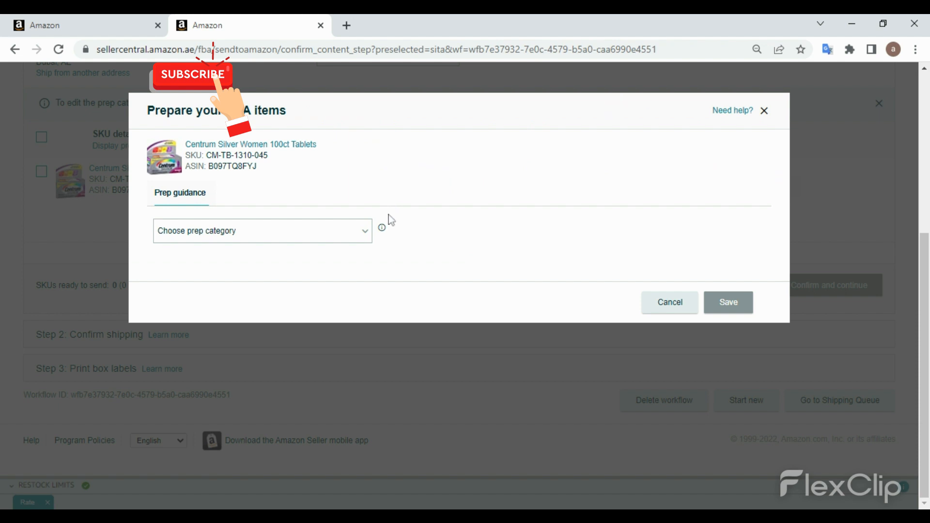
left_click(364, 232)
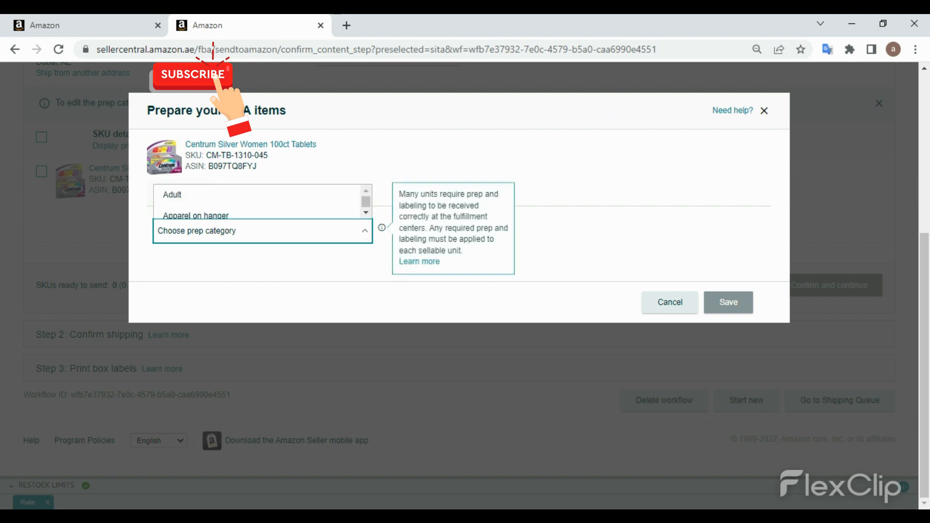
left_click(355, 240)
left_click(369, 238)
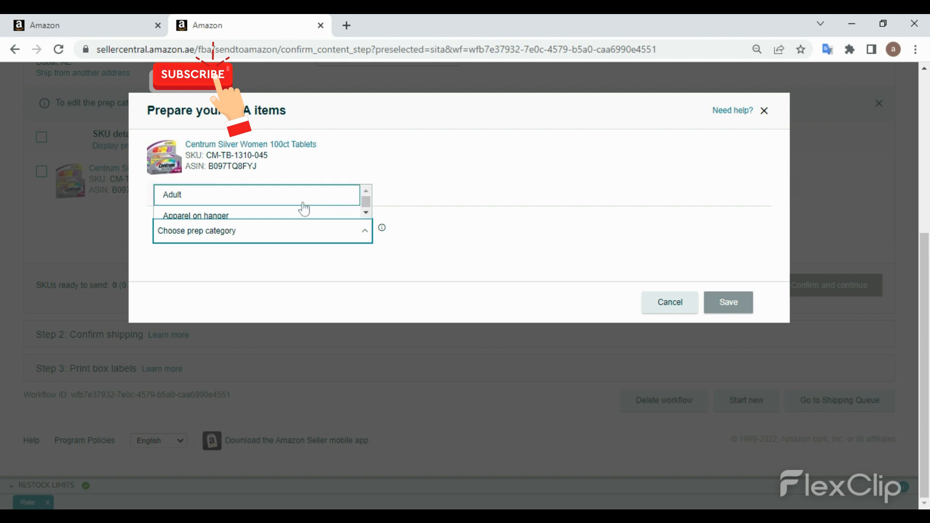
left_click(366, 212)
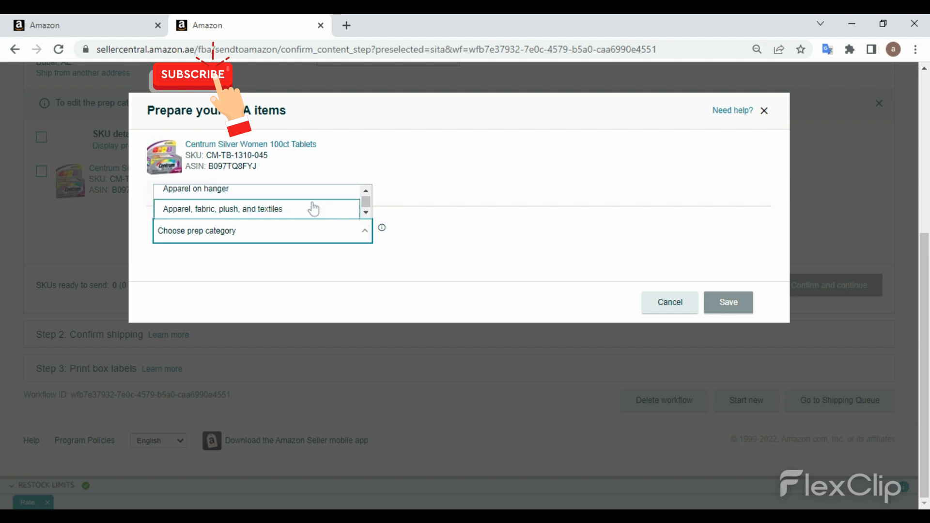
left_click(365, 213)
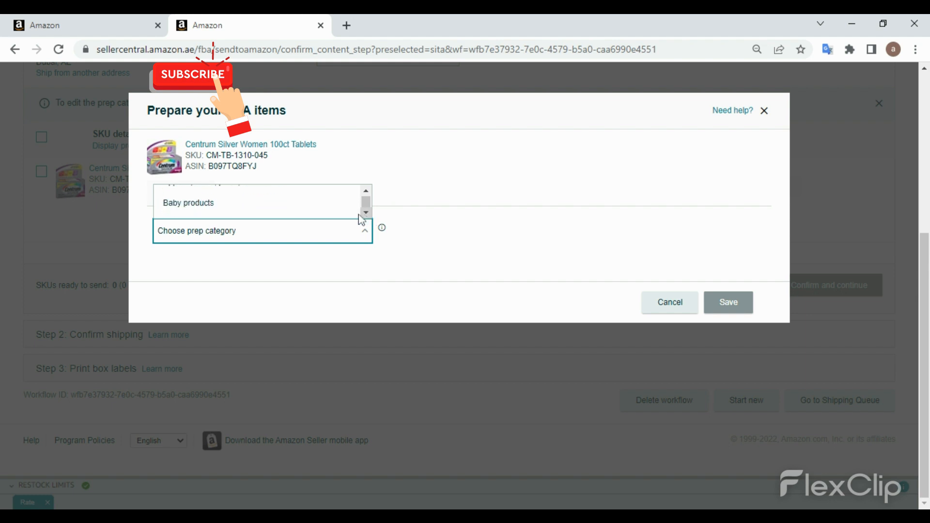
left_click(366, 212)
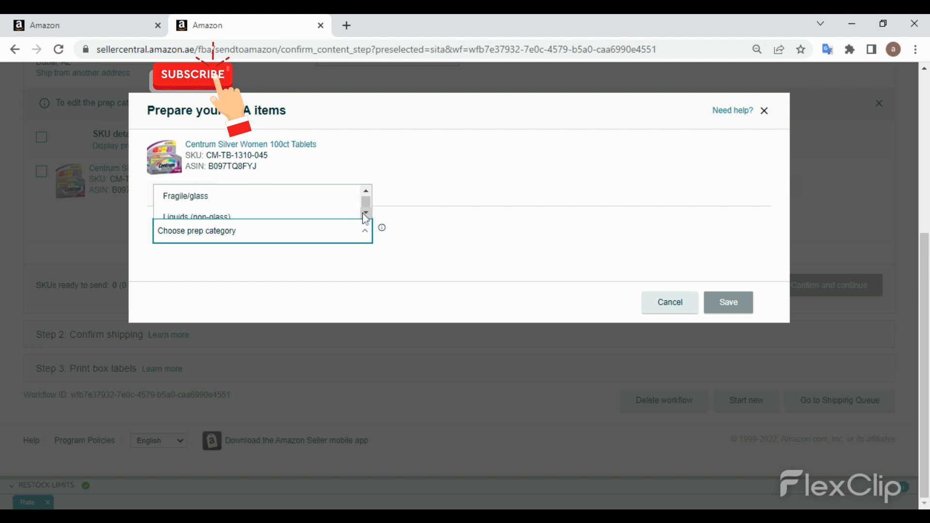
left_click(366, 213)
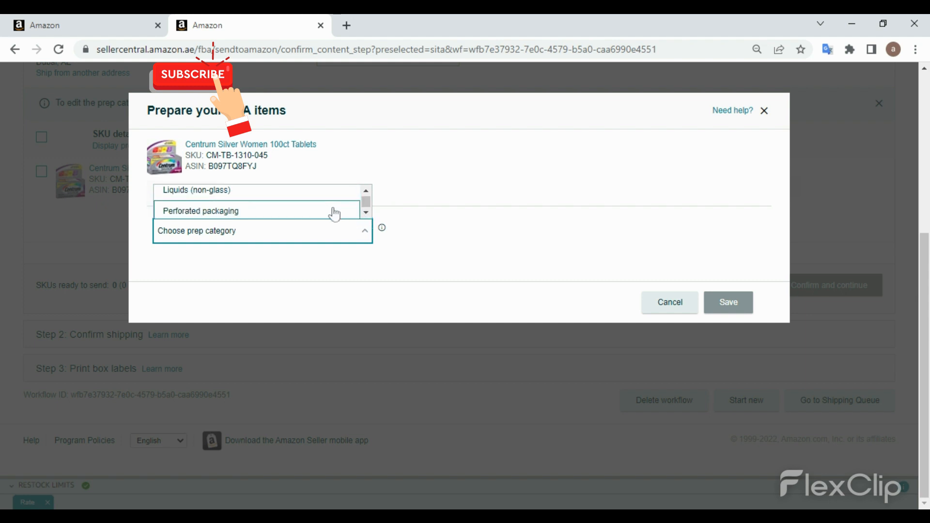
left_click(366, 212)
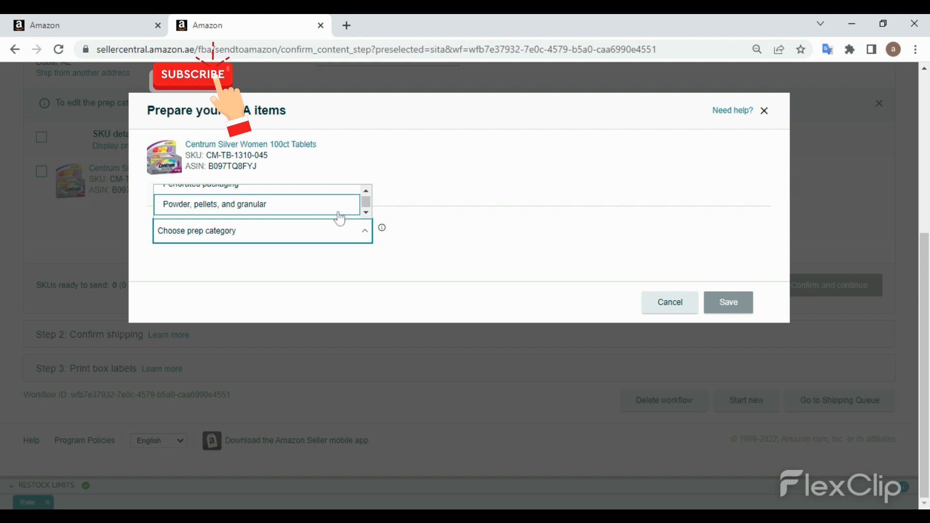
left_click(366, 213)
scroll(332, 208, "down", 3)
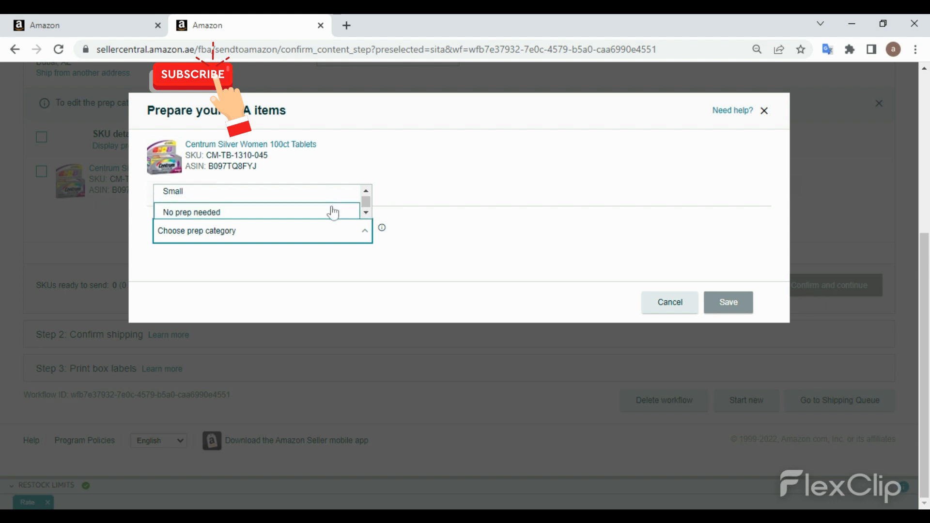
left_click(366, 213)
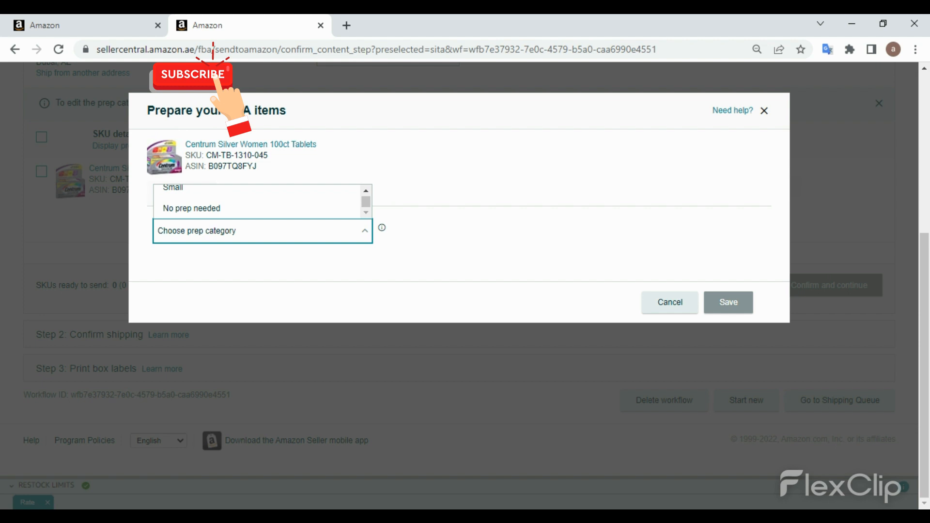
left_click(196, 209)
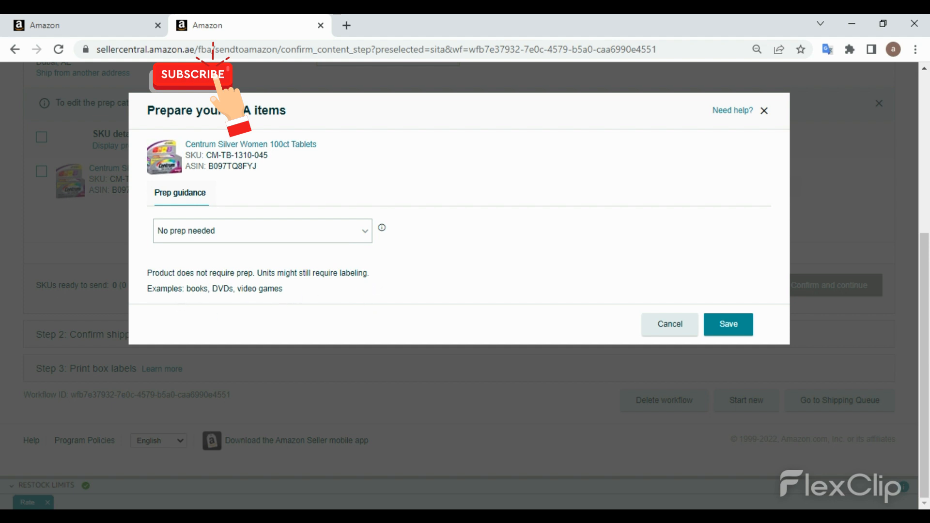
Step: Try the Adult and Apparel on hanger prep categories and read the guidance for each
left_click(361, 233)
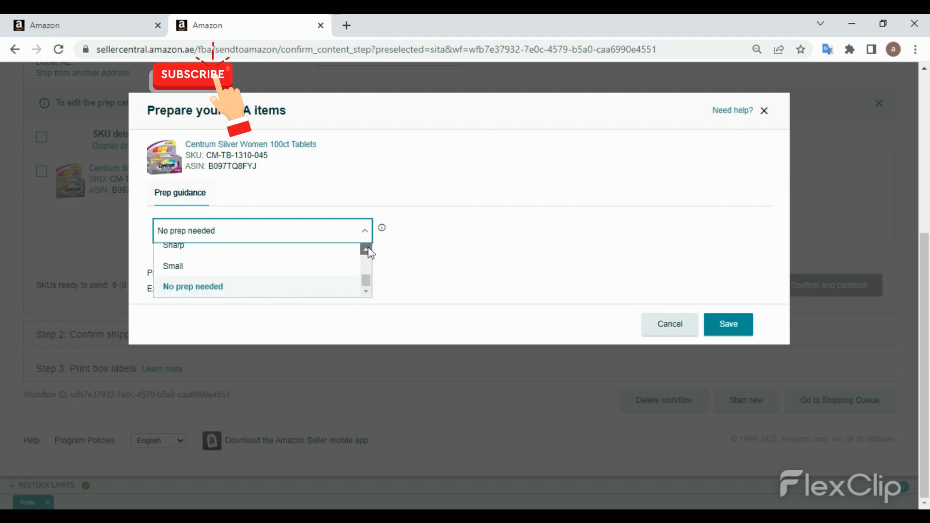
scroll(367, 251, "up", 5)
left_click(318, 256)
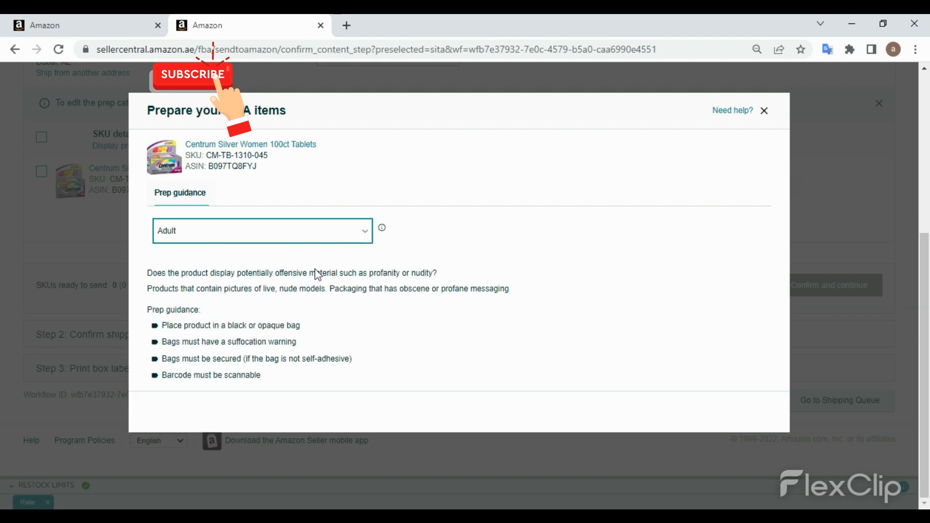
left_click(363, 232)
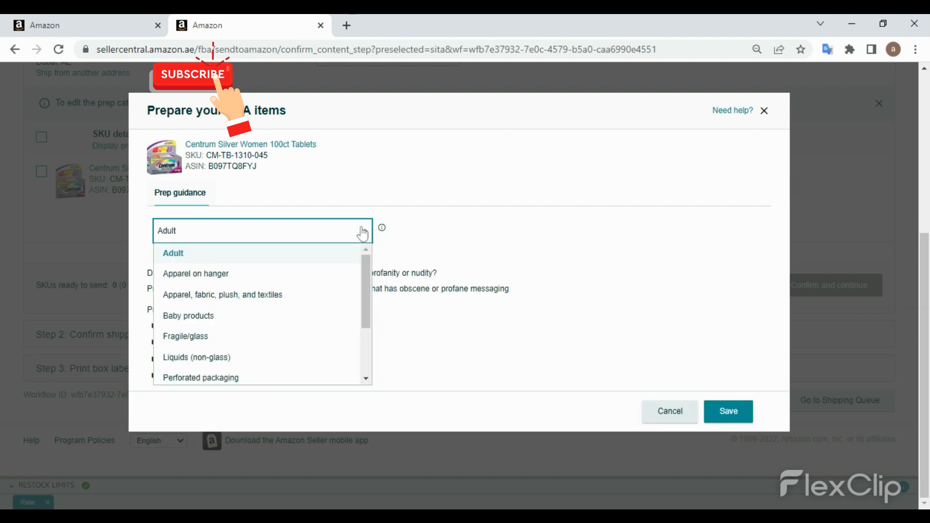
left_click(324, 274)
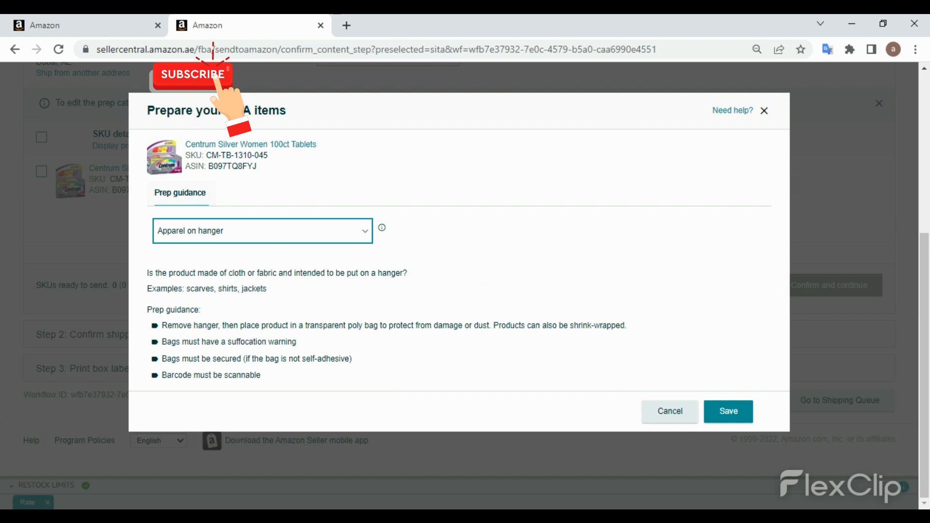
left_click_drag(187, 288, 263, 288)
left_click(293, 308)
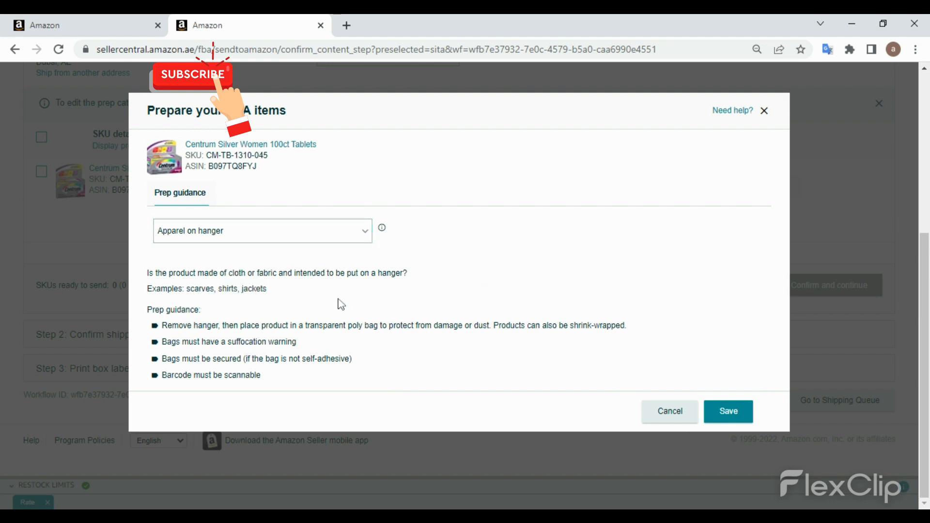
Step: Try the Fragile/glass, Small and Sharp prep categories to compare their guidance
left_click(366, 232)
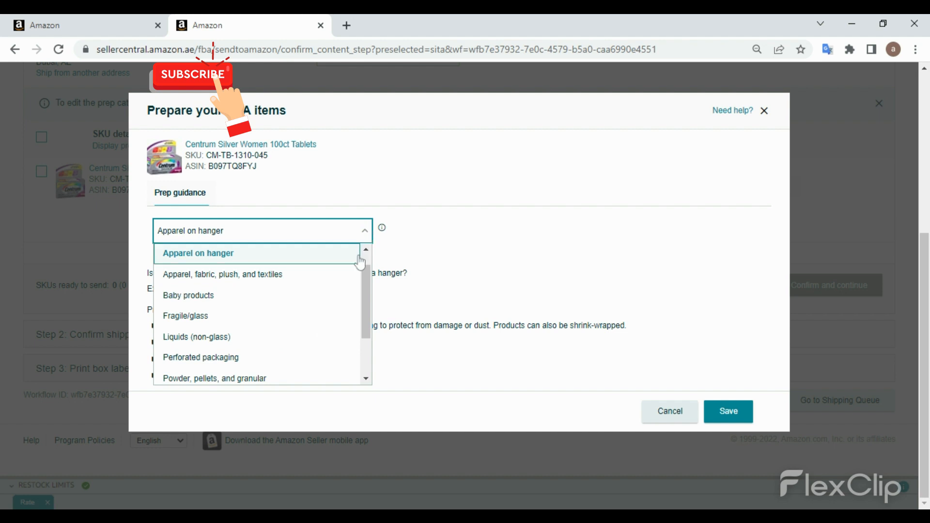
left_click(329, 317)
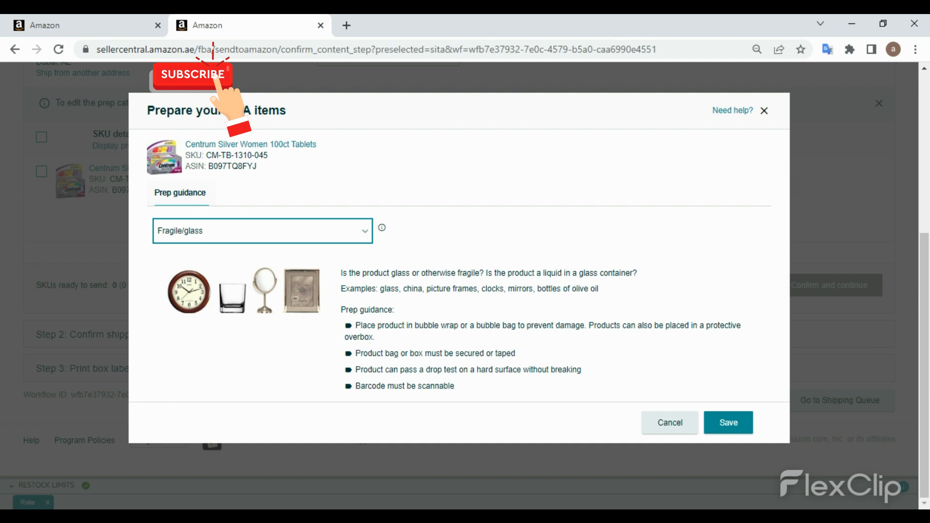
left_click(369, 232)
left_click(269, 363)
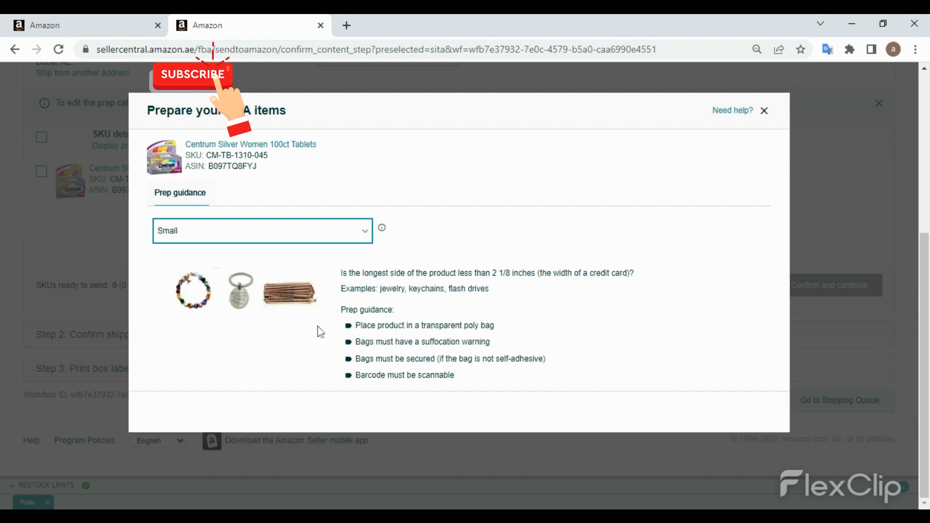
left_click(367, 232)
left_click(306, 333)
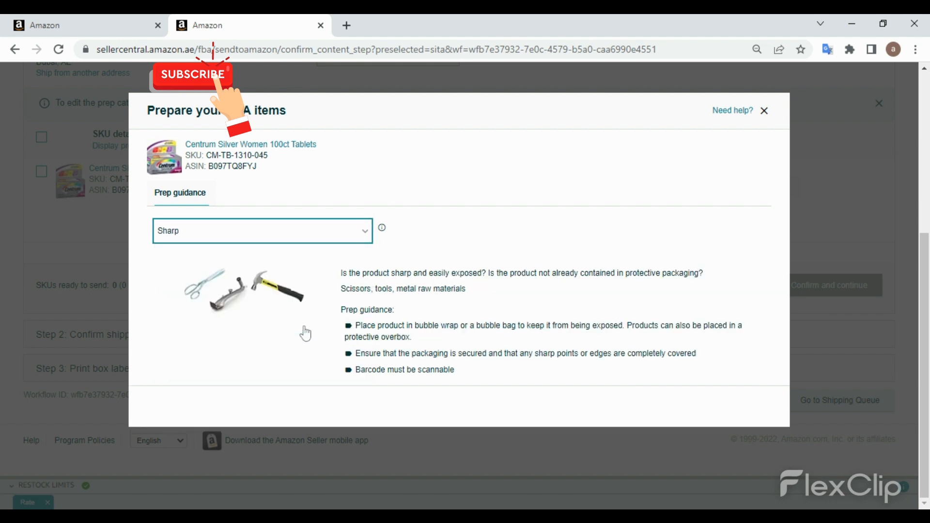
Step: Set the prep category back to No prep needed and save the prep guidance
left_click(364, 232)
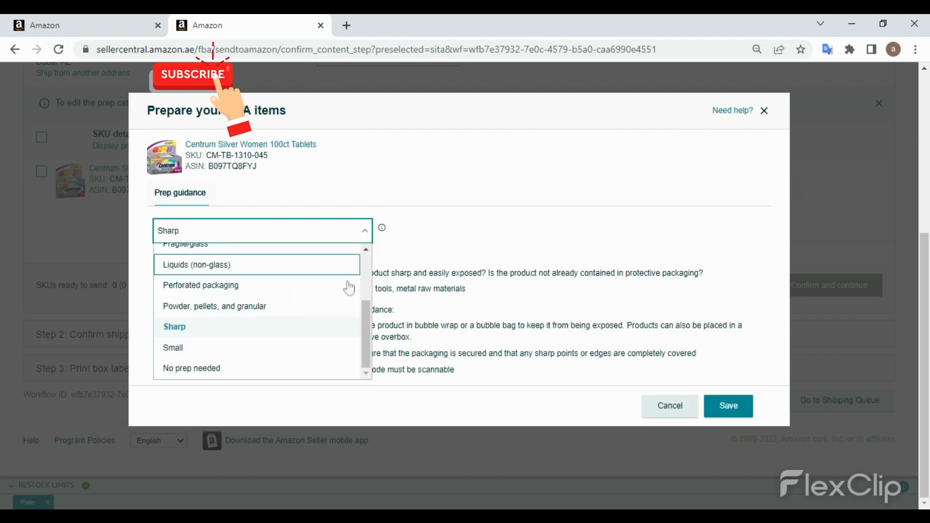
left_click(229, 371)
left_click(731, 332)
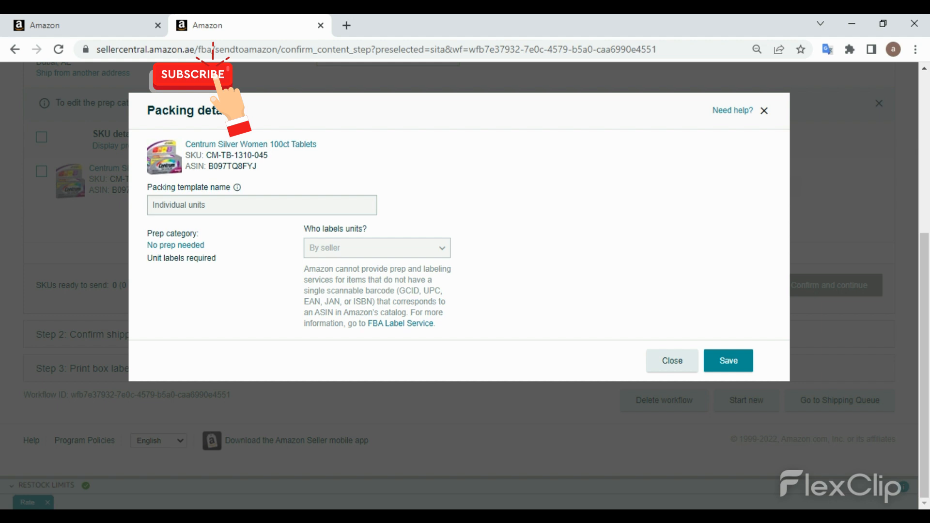
Step: Review the Who labels units setting and its barcode note in the packing details, and save them with labeling by seller
left_click_drag(372, 235, 307, 233)
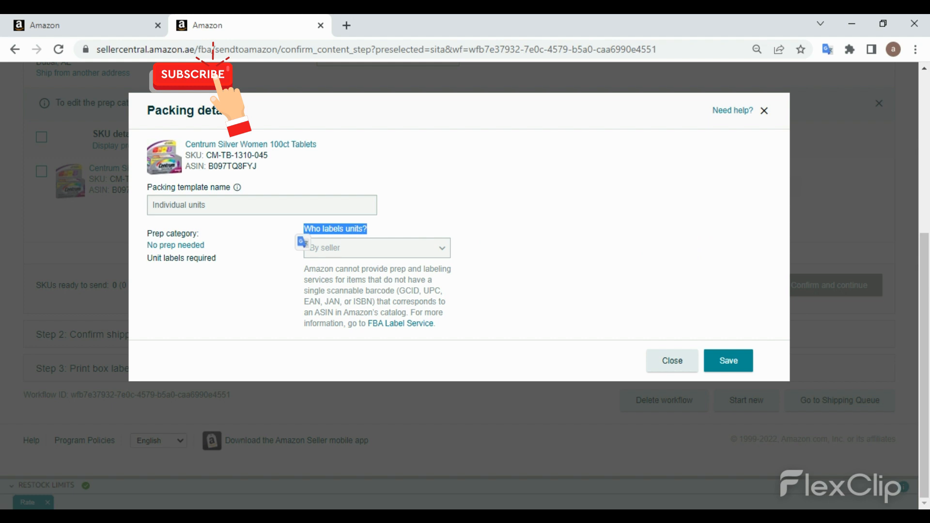
left_click(624, 212)
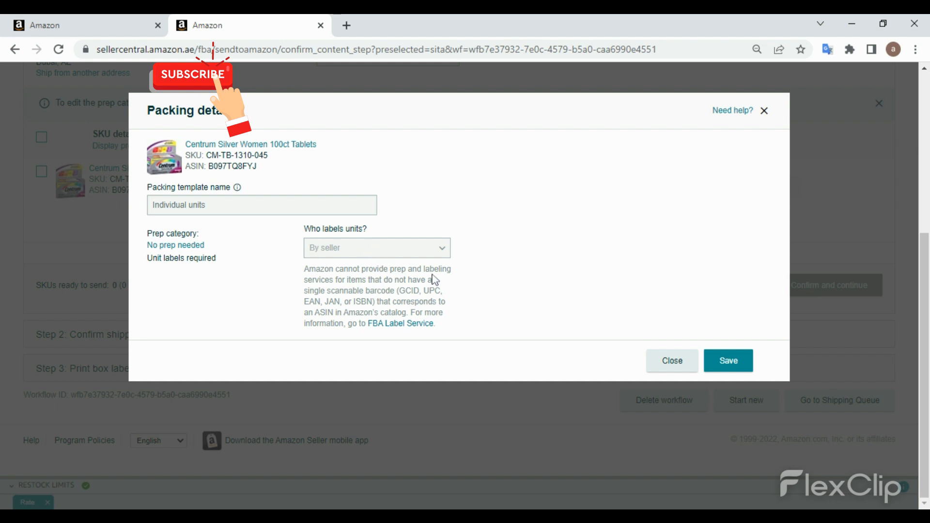
left_click_drag(359, 292, 370, 283)
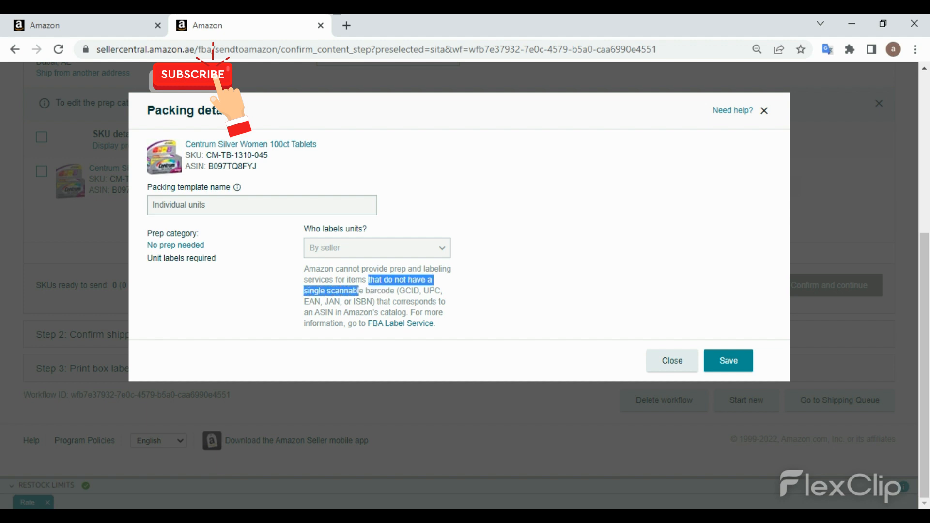
left_click(538, 309)
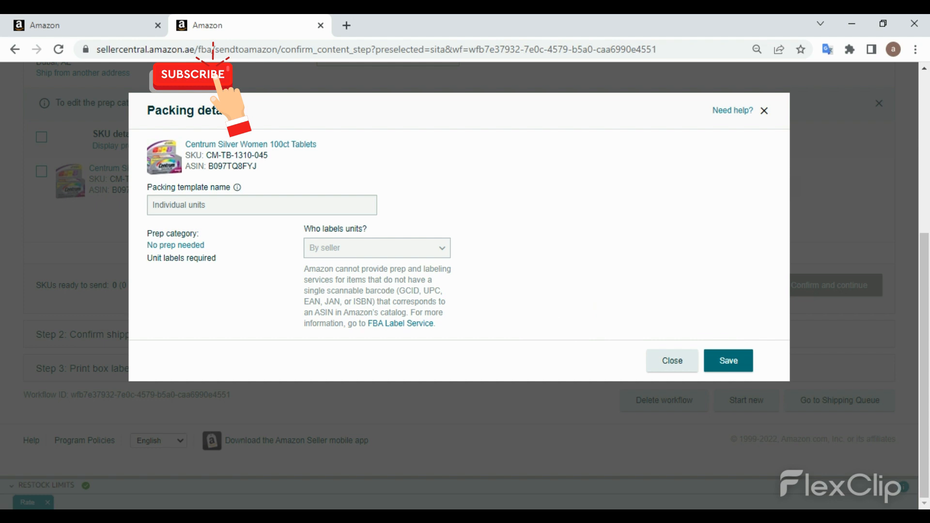
left_click(738, 367)
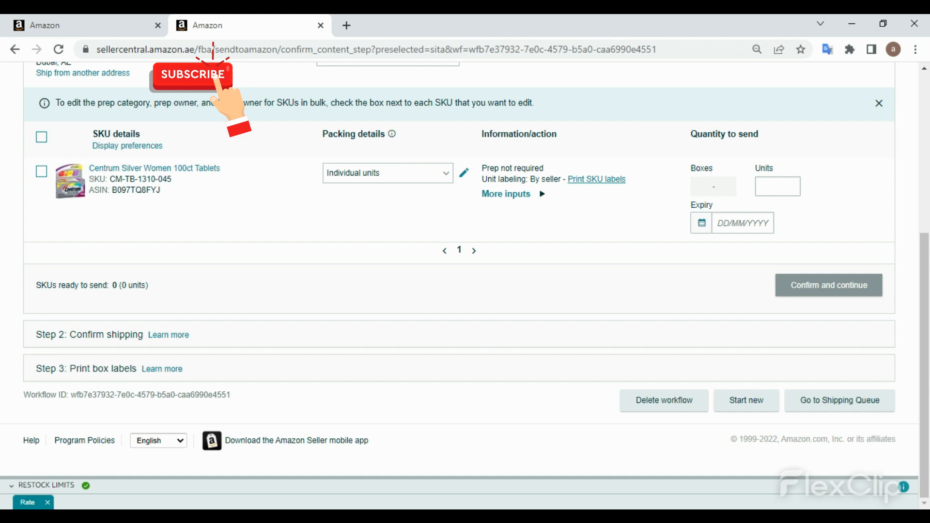
Step: Print 5 SKU labels for Centrum Silver Women 100ct Tablets
left_click(597, 179)
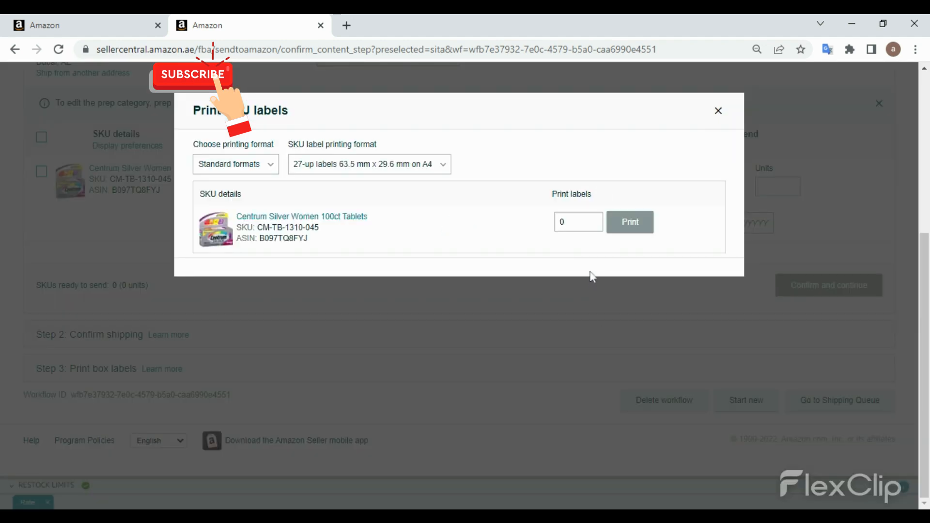
double_click(563, 222)
type("5")
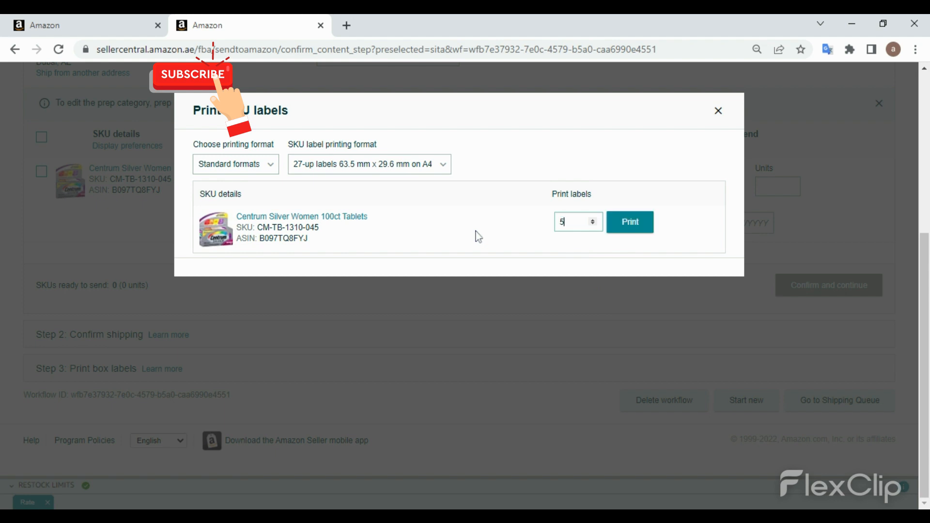
left_click(630, 228)
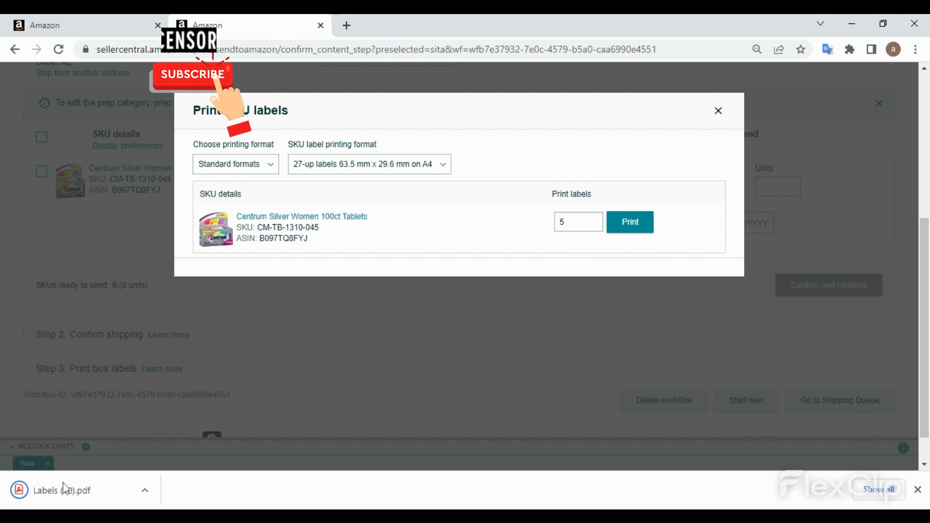
Step: Open the downloaded labels PDF, review the Centrum SKU labels, and close both the PDF and the label printing dialog
left_click(62, 502)
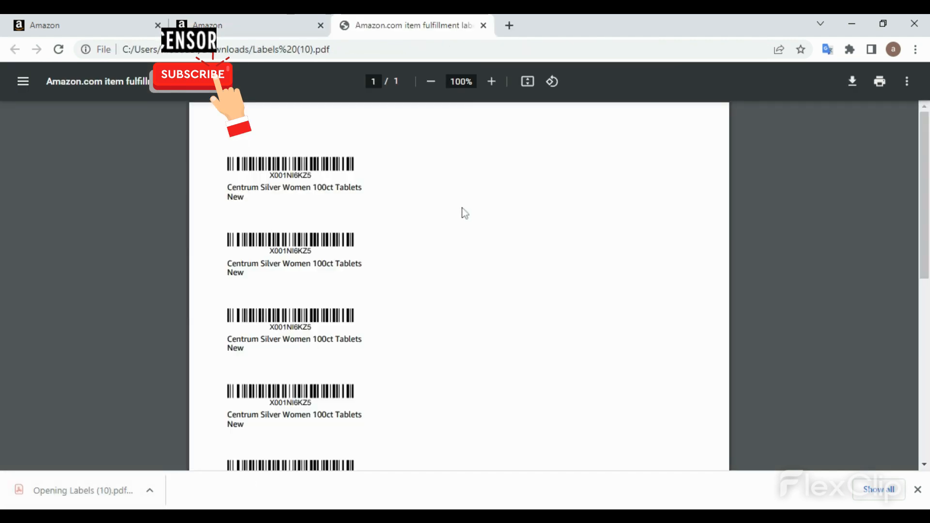
scroll(401, 187, "down", 1)
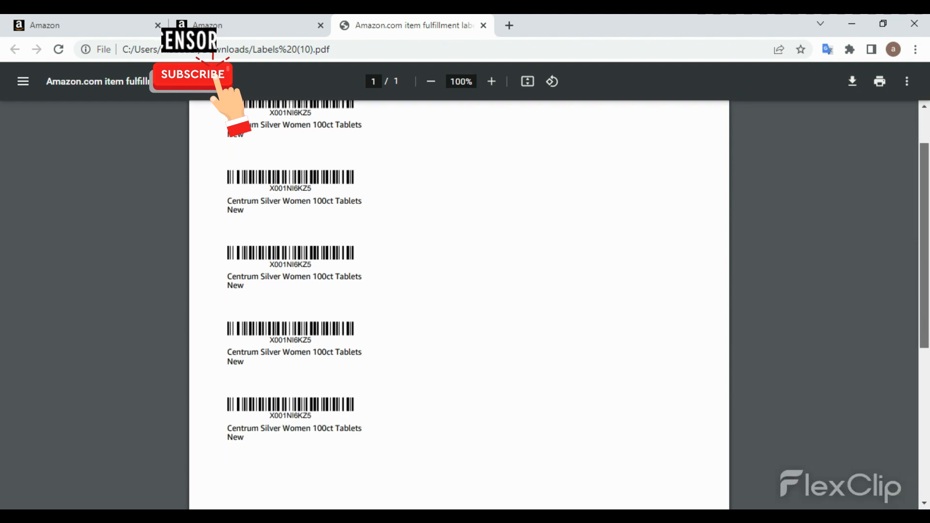
mouse_move(929, 193)
left_mouse_down()
mouse_move(928, 144)
mouse_move(928, 174)
left_mouse_up()
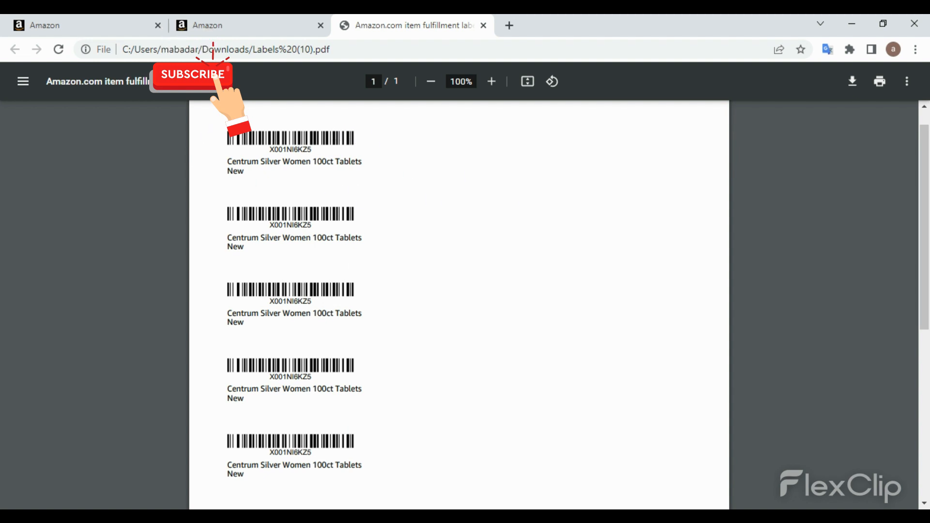
left_click(279, 21)
left_click(483, 25)
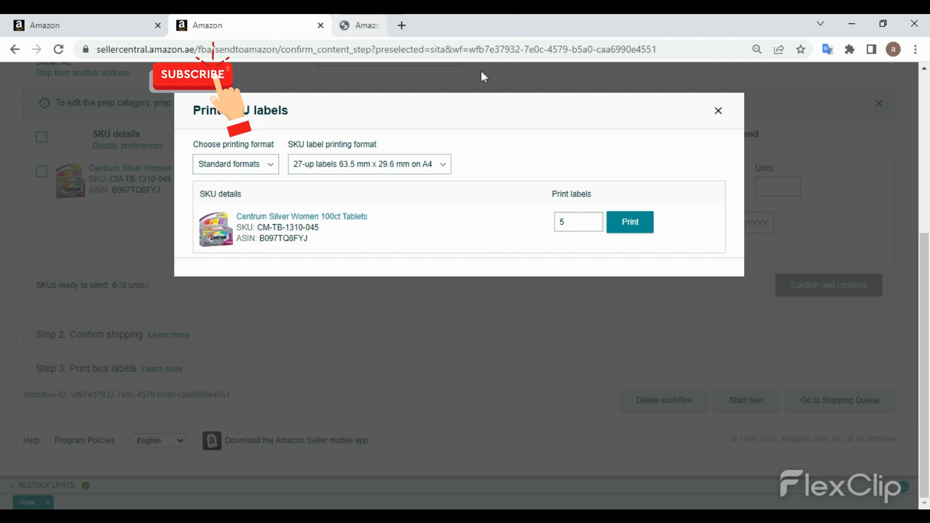
left_click(720, 113)
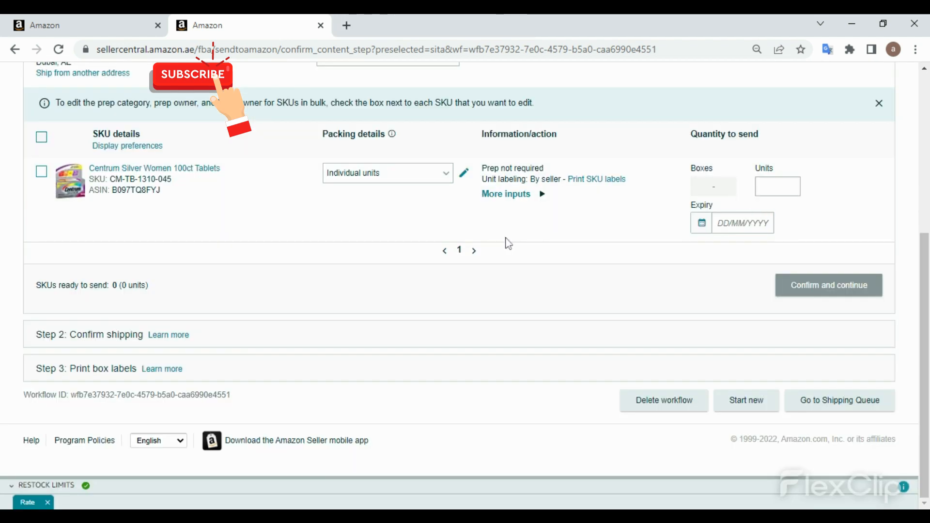
Step: Start a new case pack template for the Centrum SKU named "Centrum tablets" with 10 units per box
left_click(449, 182)
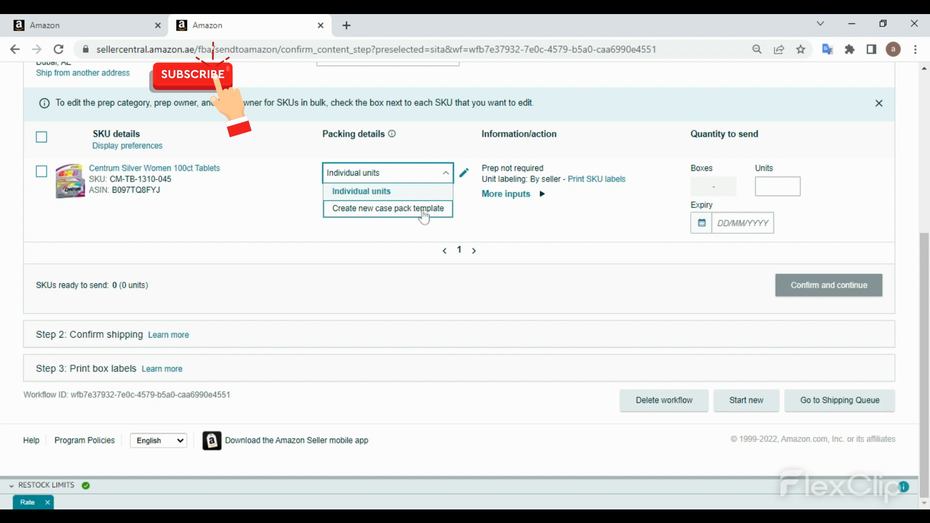
left_click(387, 213)
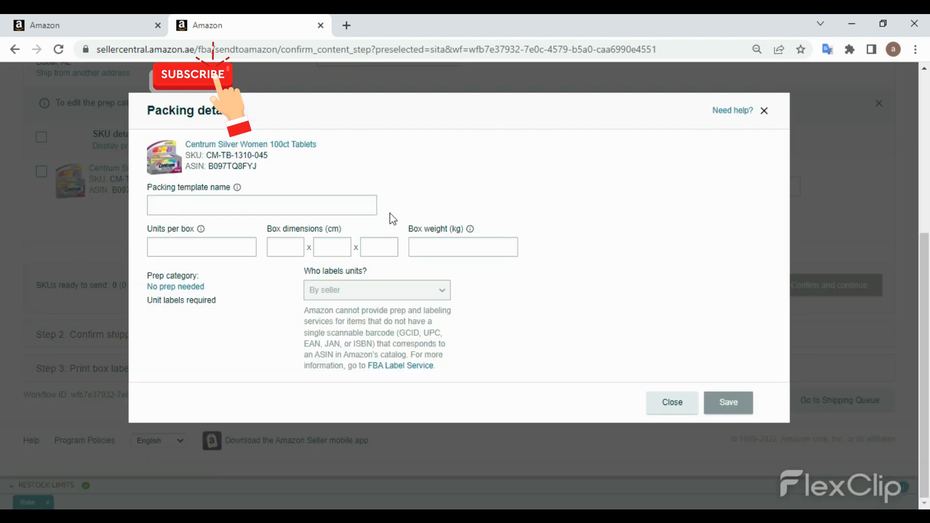
type("Centrum tablets")
left_click(201, 247)
type("5")
key("BackSpace")
type("10")
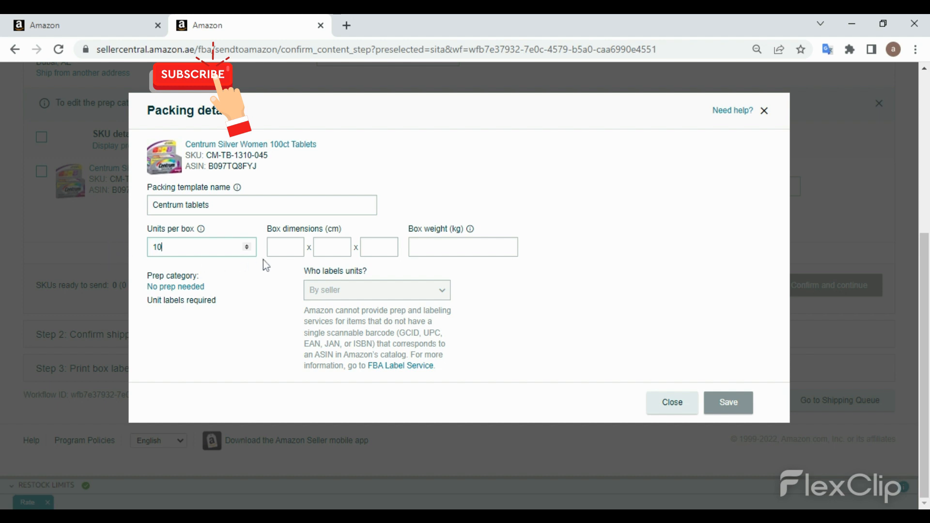
Step: Set the template's box dimensions to 33 x 28 x 23 cm and box weight to 2 kg, and save it
key("Tab")
type("33")
key("Tab")
type("28")
key("Tab")
type("23")
key("Tab")
type("2")
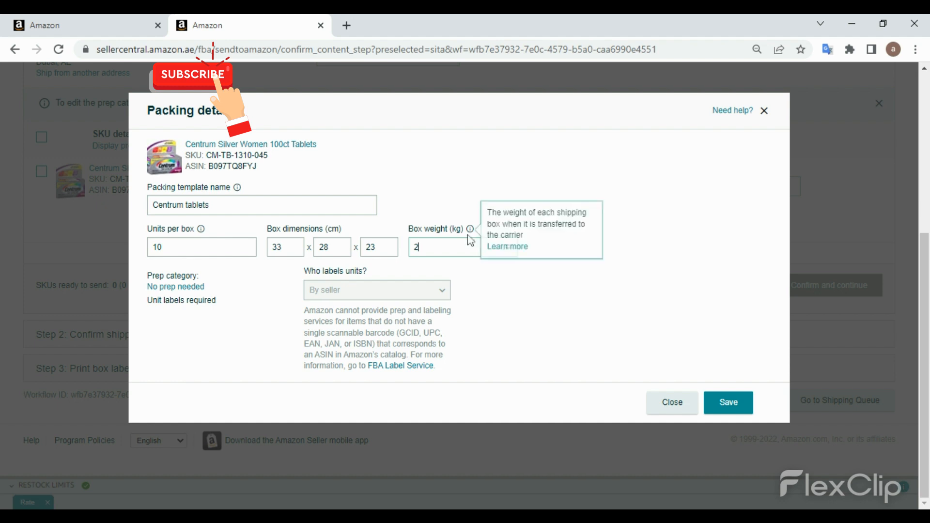
left_click(513, 310)
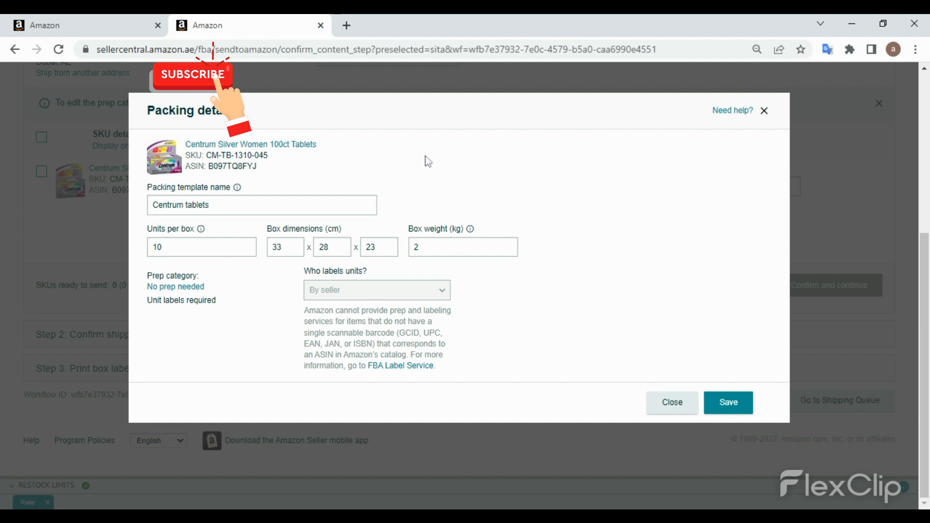
left_click(732, 410)
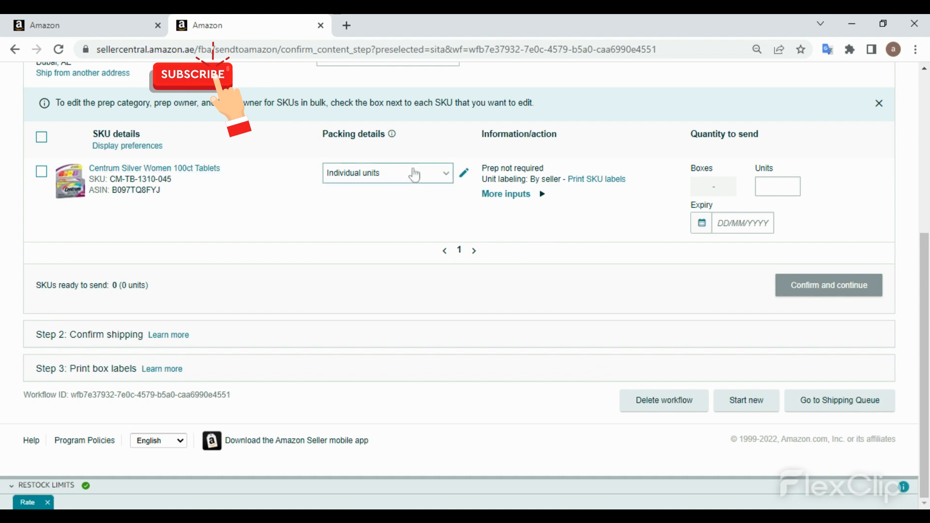
Step: Apply the Centrum tablets packing template to the Centrum Silver Women SKU
left_click(433, 174)
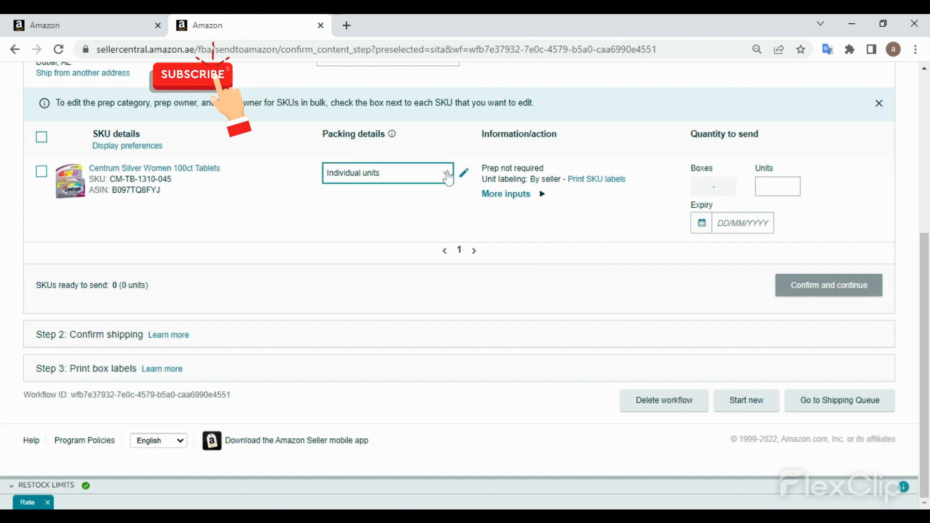
left_click(447, 176)
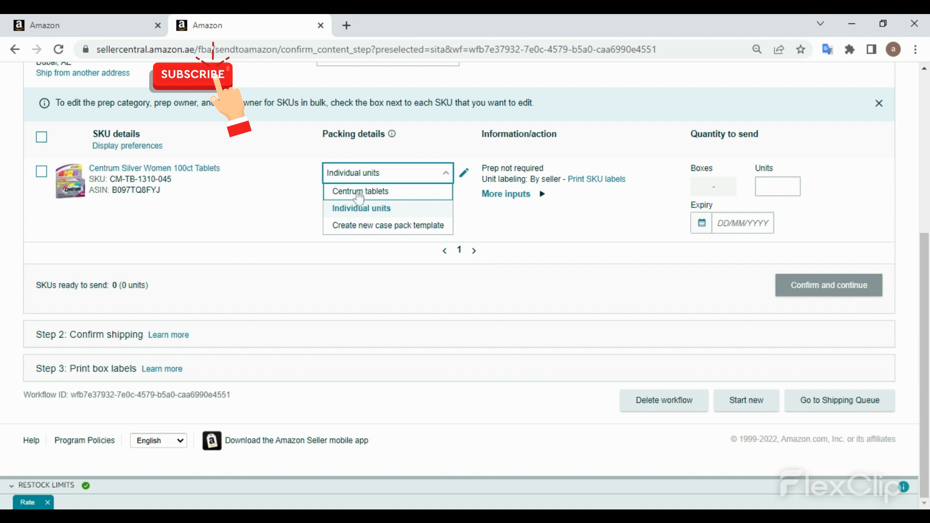
left_click(360, 192)
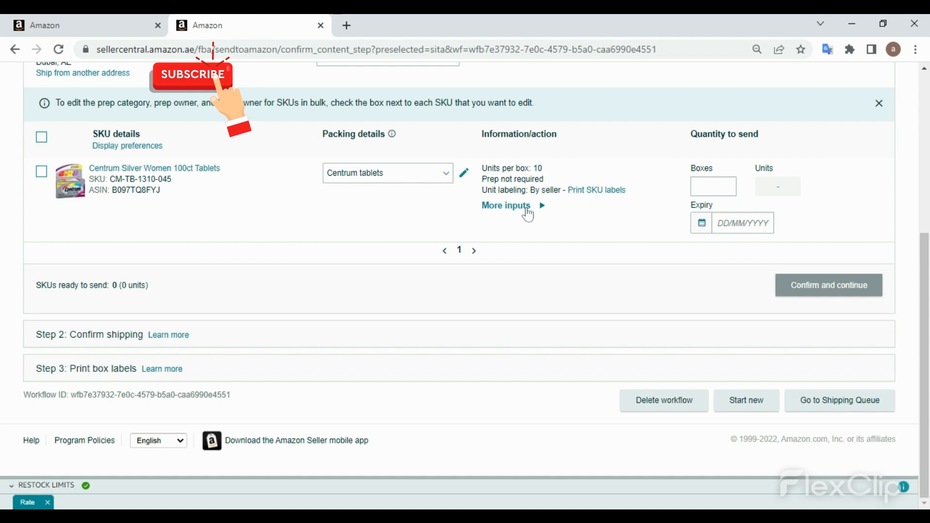
Step: Set the quantity to send for the Centrum SKU to 1 box
left_click(710, 187)
type("1")
key("Up")
left_click_drag(714, 188, 650, 201)
type("5")
key("BackSpace")
type("1")
key("Tab")
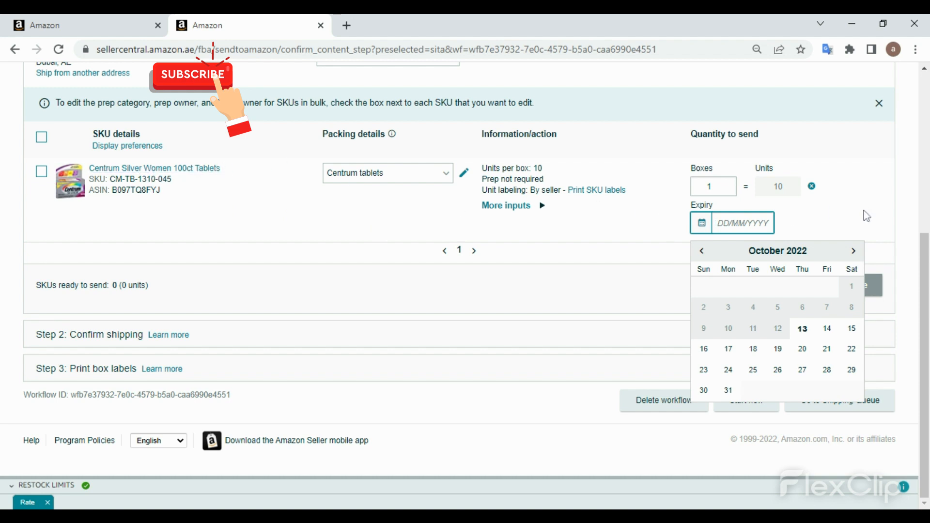
Step: Set the Centrum SKU's expiry date to 31/12/2023 and mark it ready to send
left_click(854, 251)
left_click(854, 251)
left_click(854, 251)
left_click(854, 251)
left_click(854, 251)
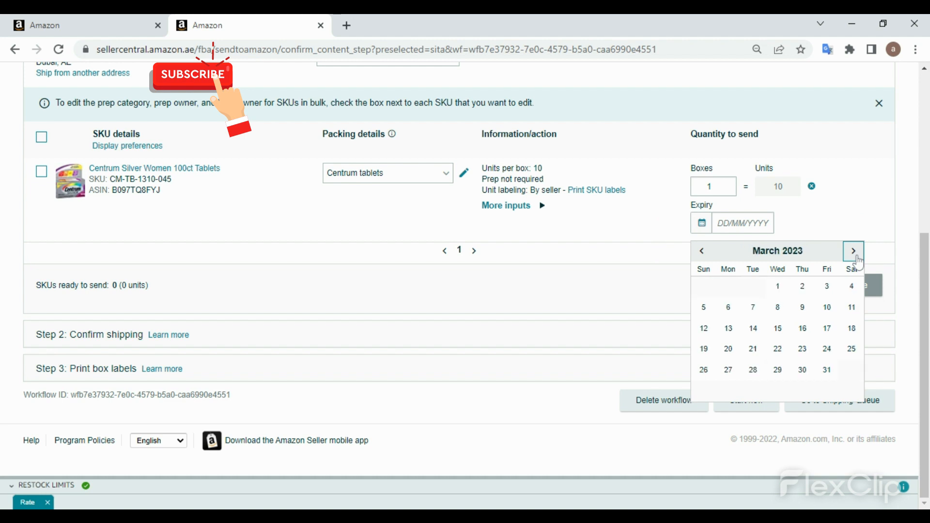
left_click(854, 251)
left_click(854, 251)
left_click(854, 251)
left_click(854, 251)
left_click(854, 251)
left_click(854, 251)
left_click(854, 251)
left_click(854, 251)
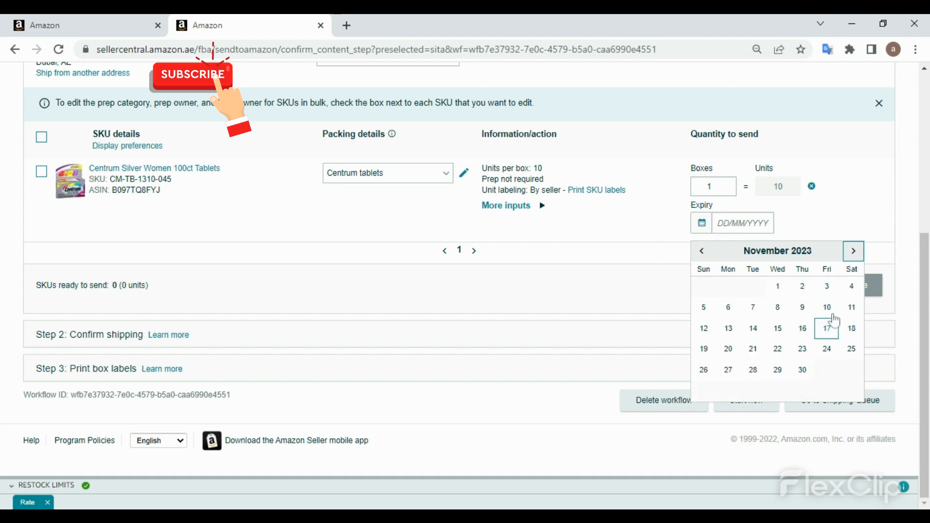
left_click(854, 251)
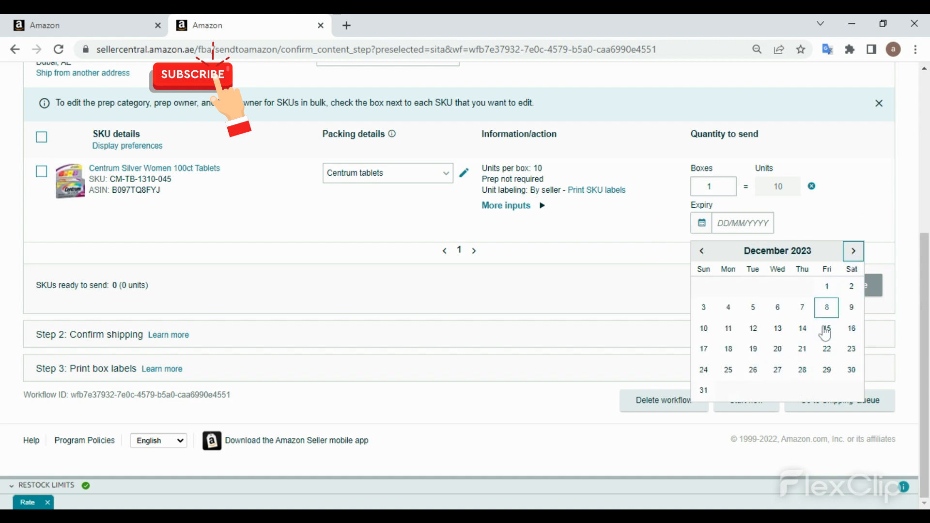
left_click(703, 391)
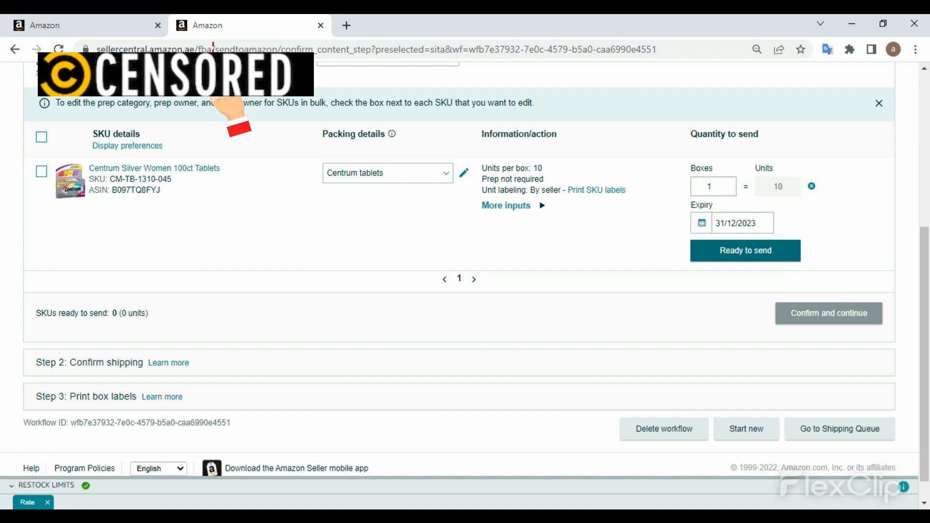
left_click(774, 254)
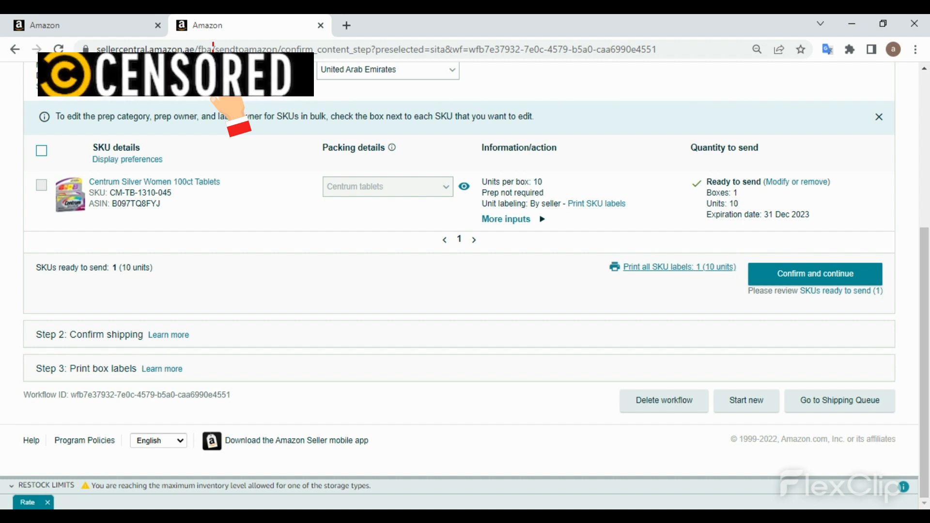
Step: Confirm the inventory to send and set the ship date to 14/10/2022
left_click(775, 274)
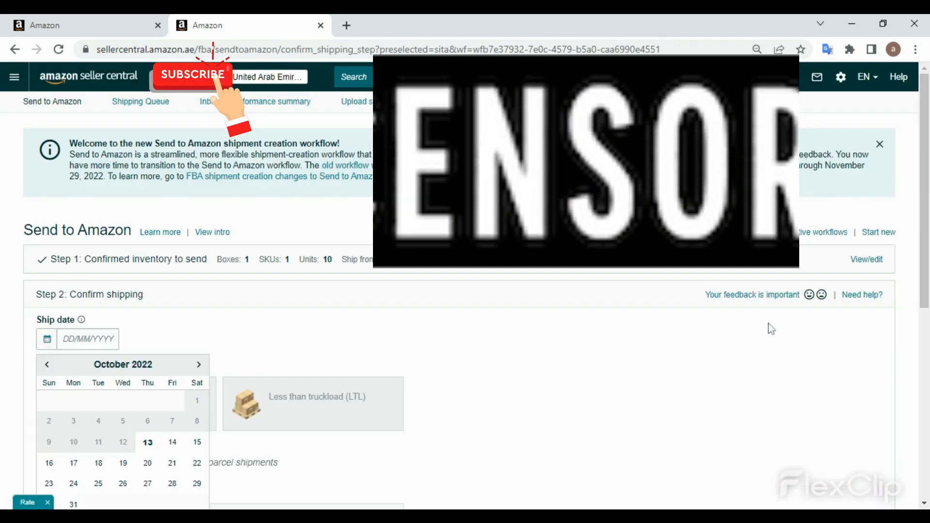
scroll(702, 337, "down", 4)
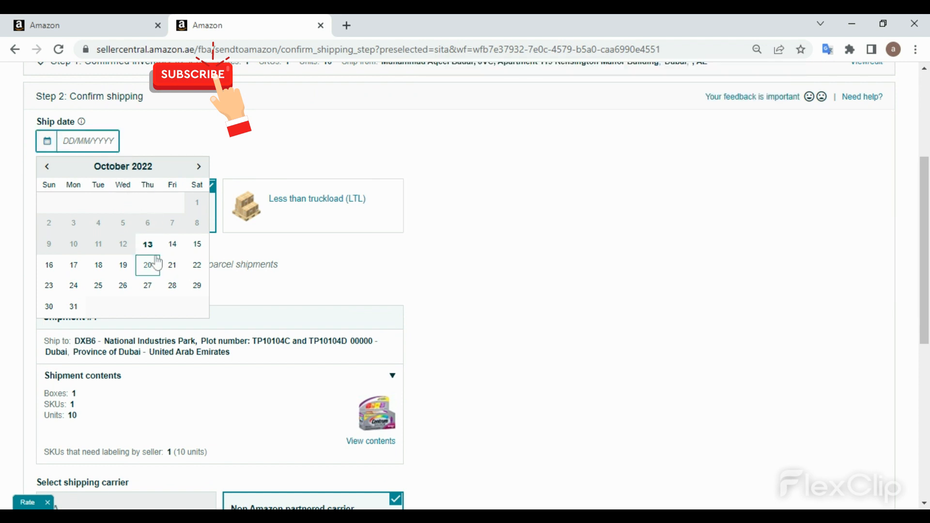
left_click(173, 246)
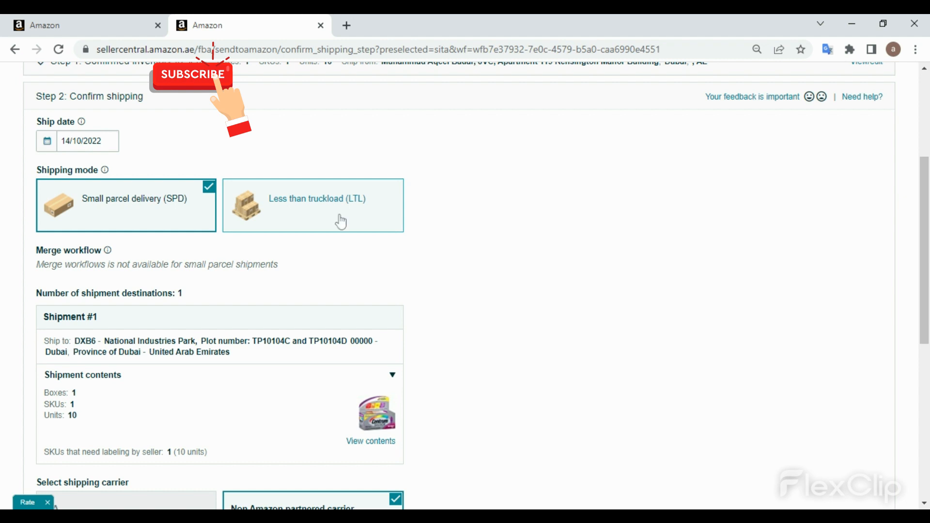
Step: Try the Less than truckload (LTL) shipping mode and switch back to Small parcel delivery (SPD)
left_click(370, 212)
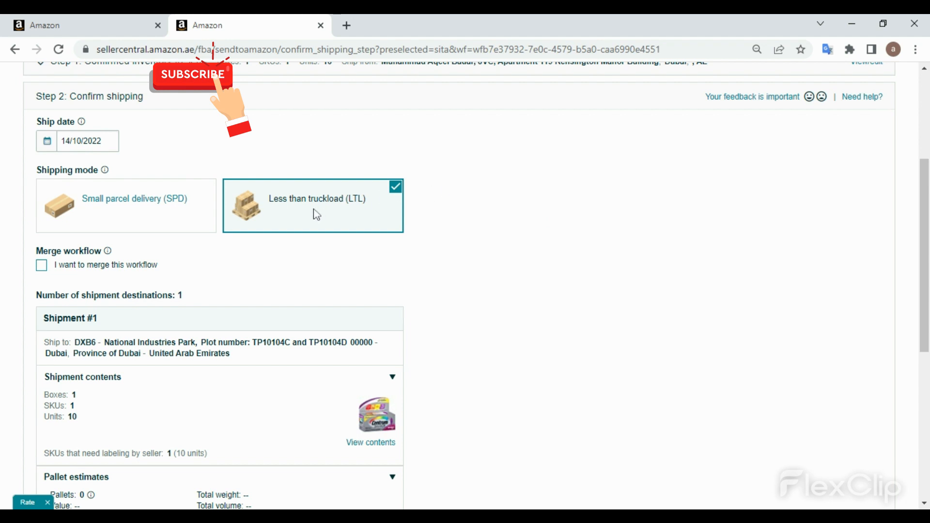
left_click(161, 212)
Step: Examine Shipment #1's destination fulfillment center code, its ship-to location and the shipment contents
scroll(465, 286, "down", 2)
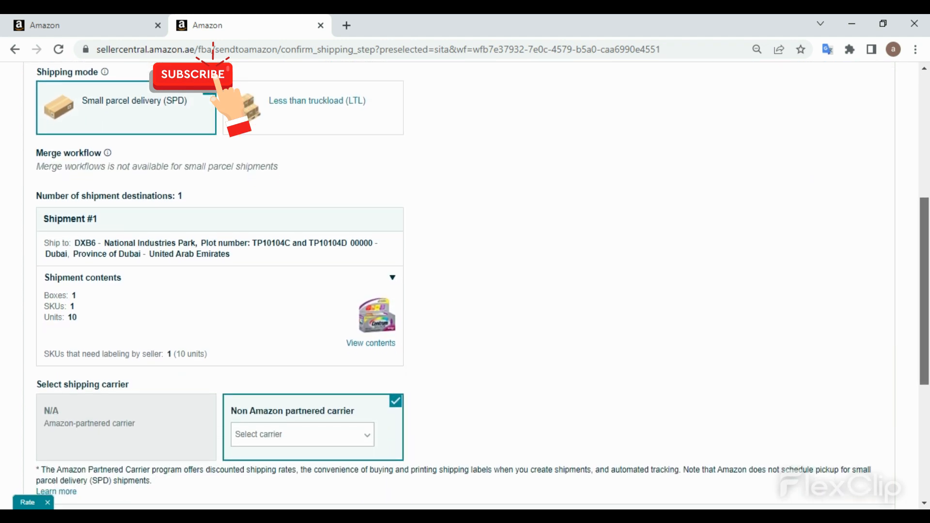
scroll(361, 222, "down", 1)
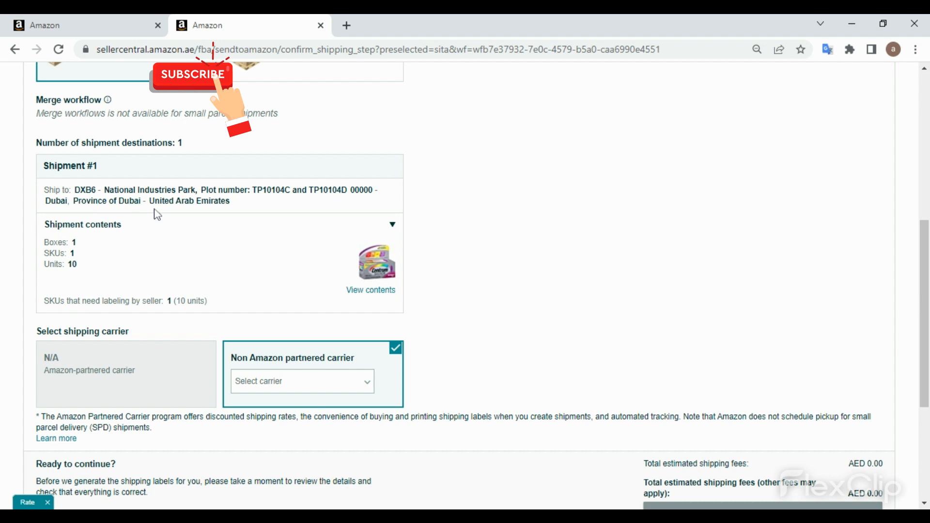
left_click_drag(75, 190, 97, 190)
left_click(198, 191)
double_click(80, 190)
left_click(237, 187)
scroll(465, 282, "down", 1)
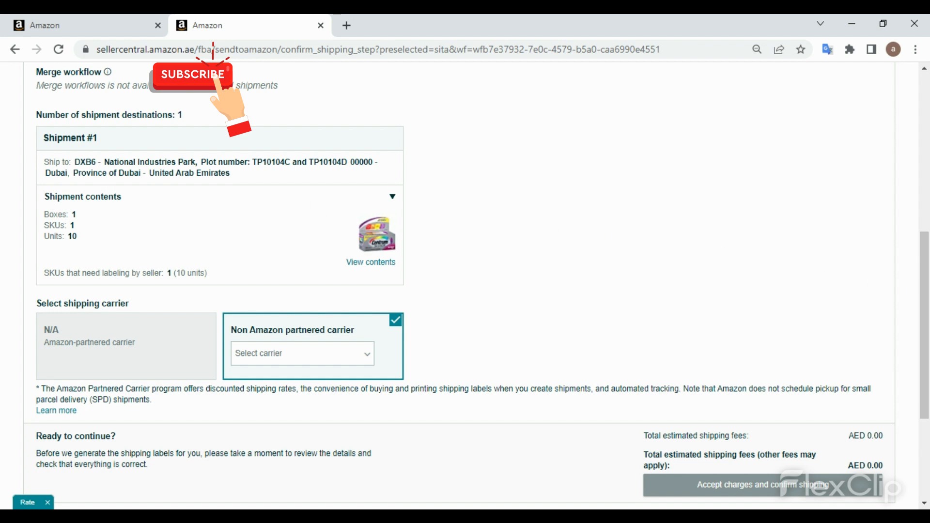
left_click_drag(96, 162, 75, 162)
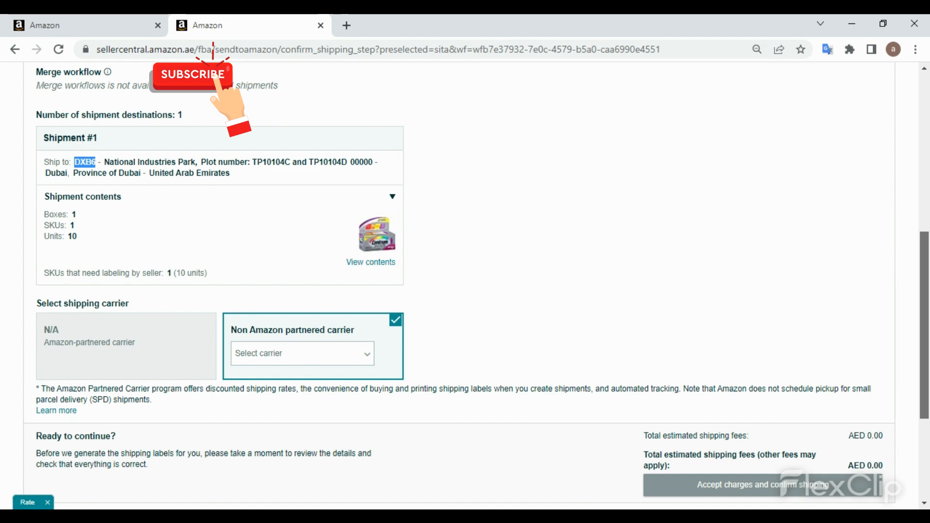
scroll(271, 205, "down", 1)
scroll(915, 270, "up", 1)
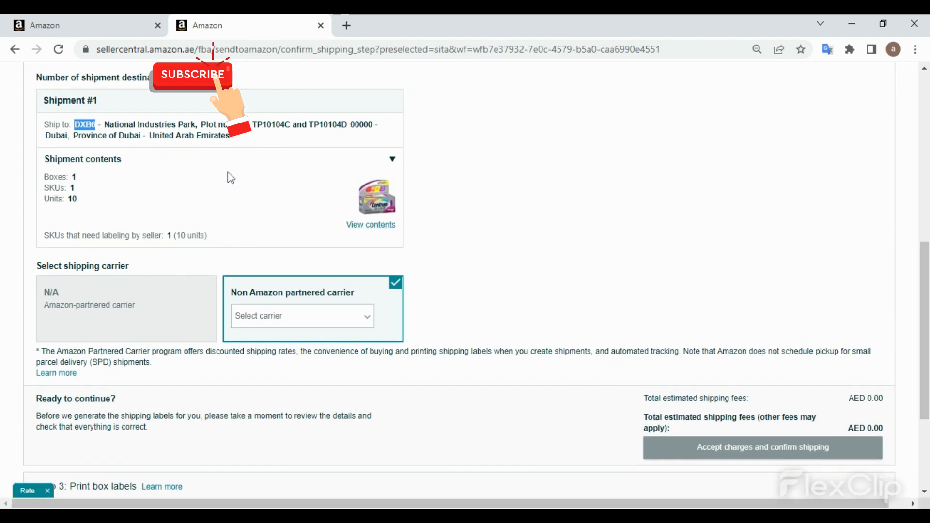
left_click(252, 159)
left_click(252, 160)
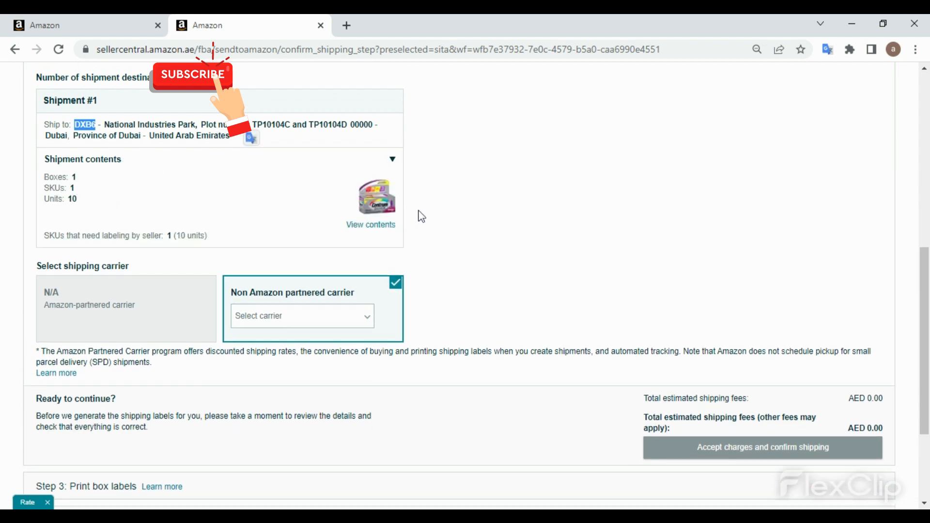
Step: Choose WING as the non Amazon partnered carrier for the shipment
left_click(328, 320)
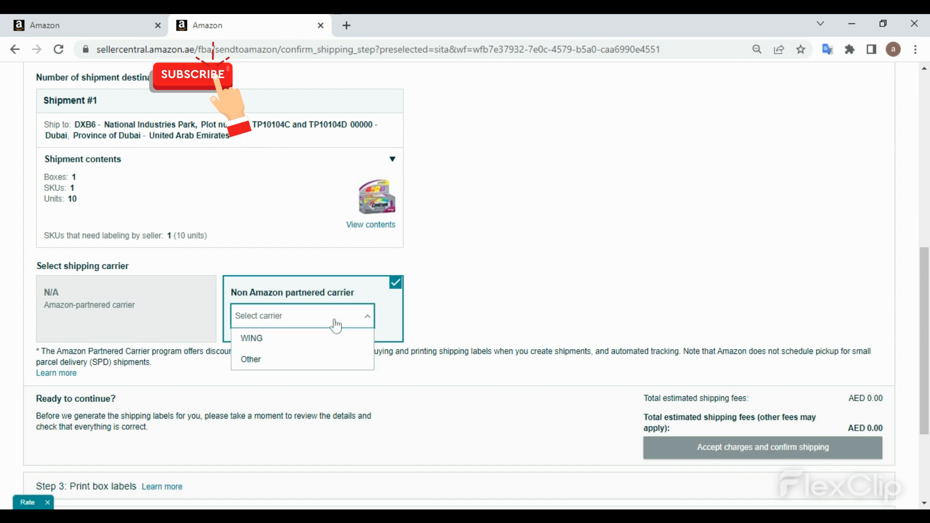
left_click(573, 292)
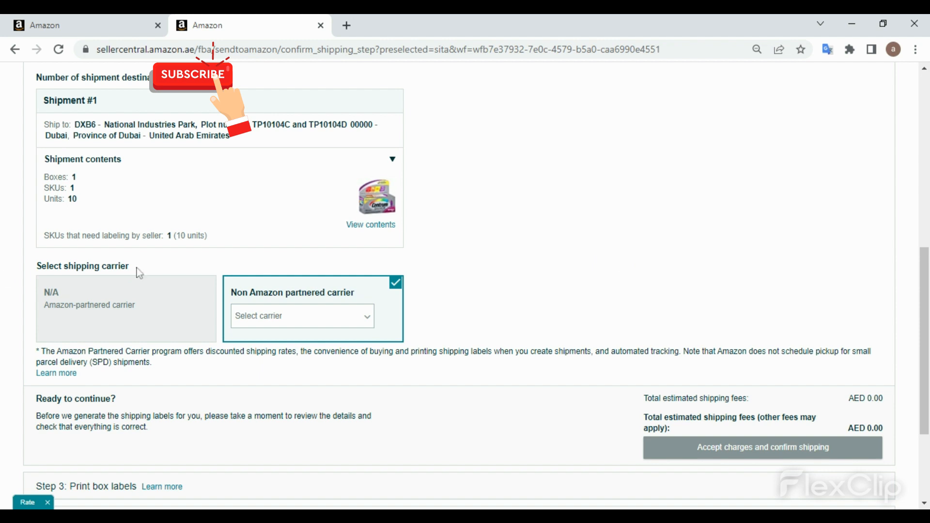
scroll(924, 339, "down", 1)
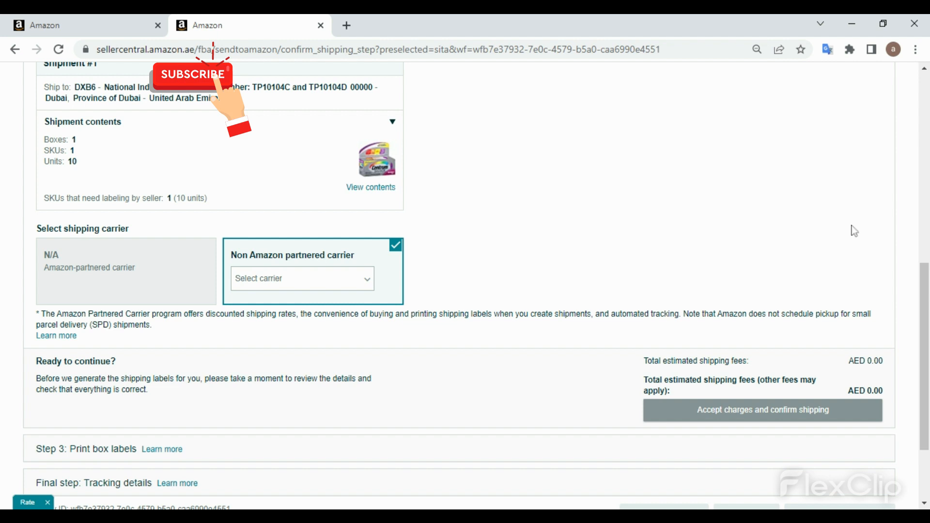
left_click(360, 281)
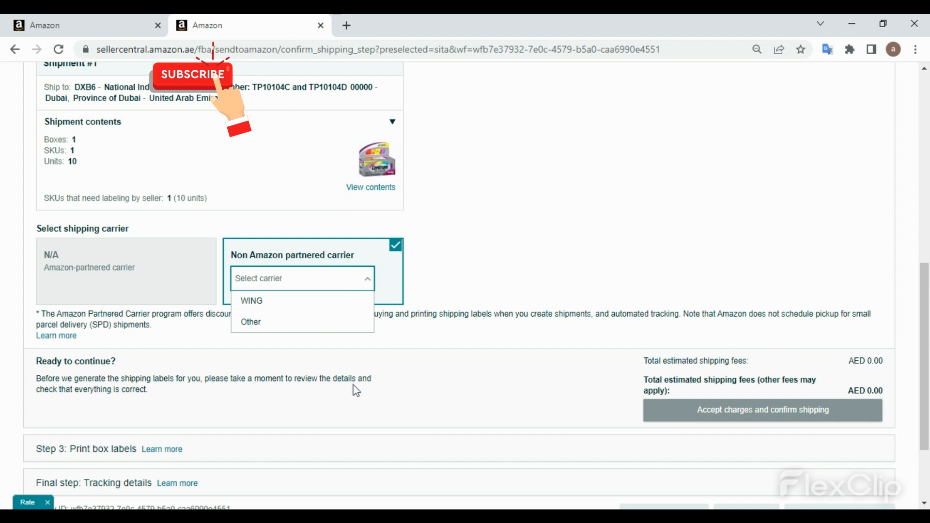
left_click(308, 302)
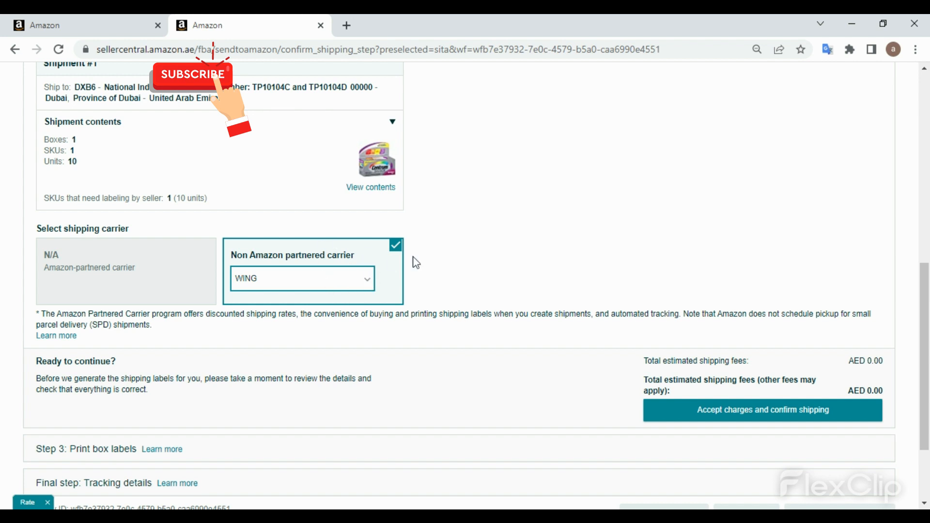
Step: Change the shipment's non Amazon partnered carrier to Other
scroll(729, 224, "down", 1)
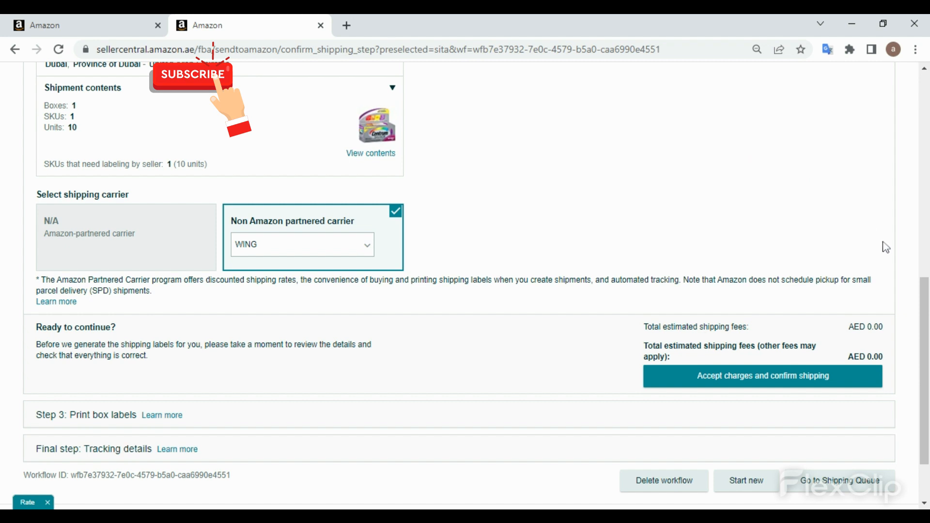
scroll(927, 286, "up", 1)
left_click_drag(928, 281, 928, 278)
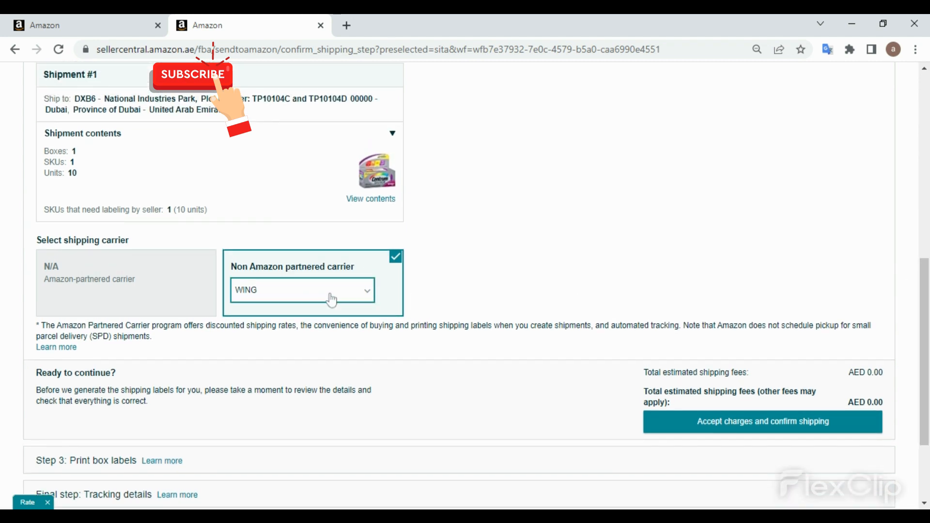
left_click(330, 296)
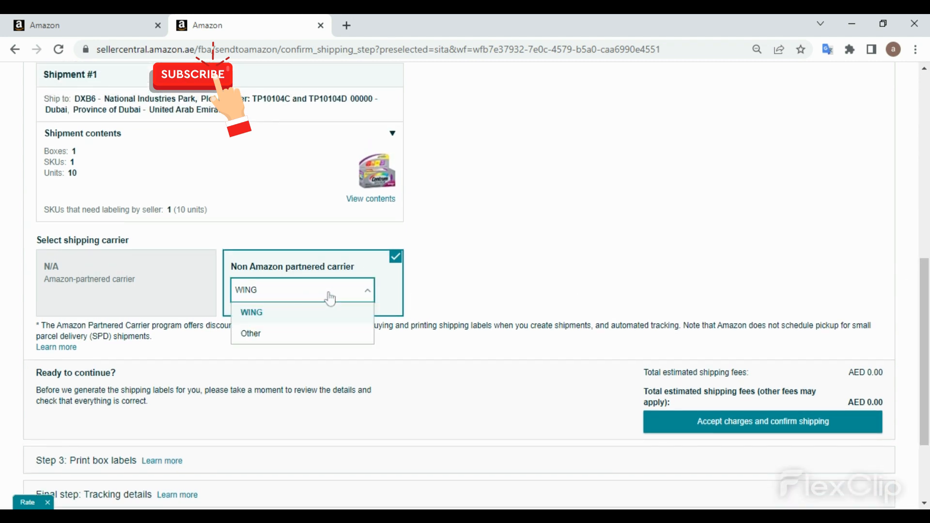
left_click(326, 339)
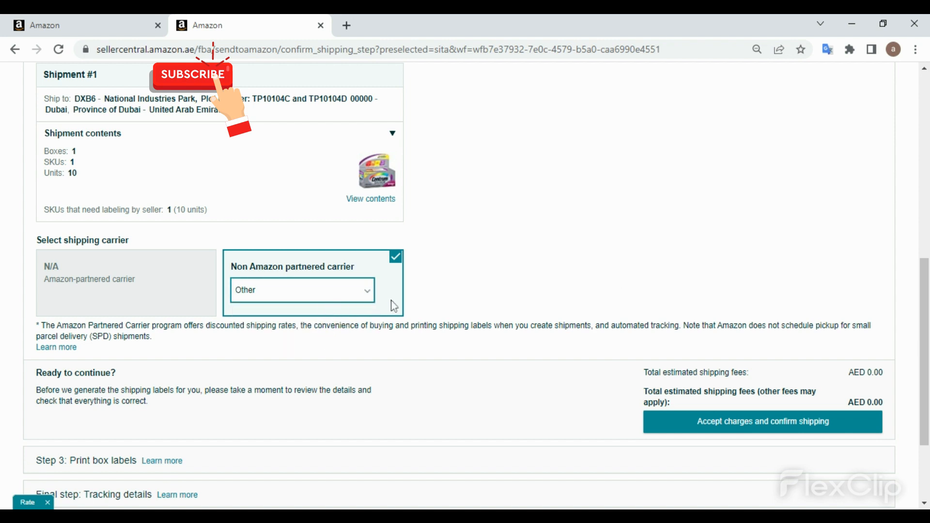
Step: Accept the estimated shipping charges and confirm shipping for the shipment
left_click_drag(924, 339, 924, 362)
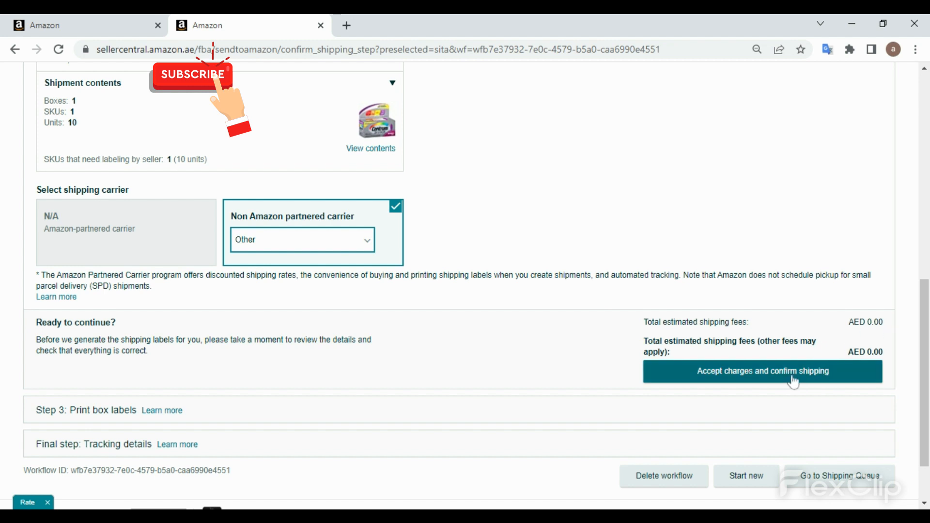
left_click(875, 322)
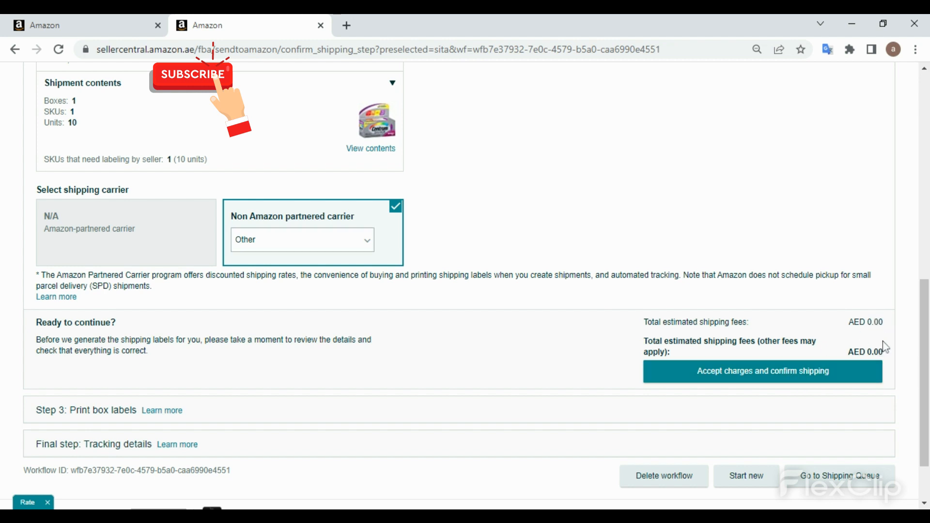
scroll(918, 341, "down", 1)
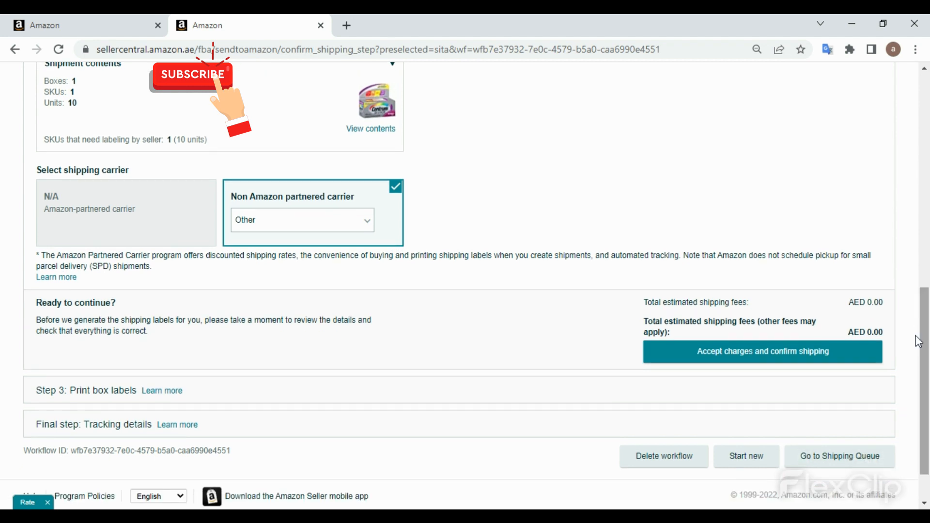
left_click(830, 357)
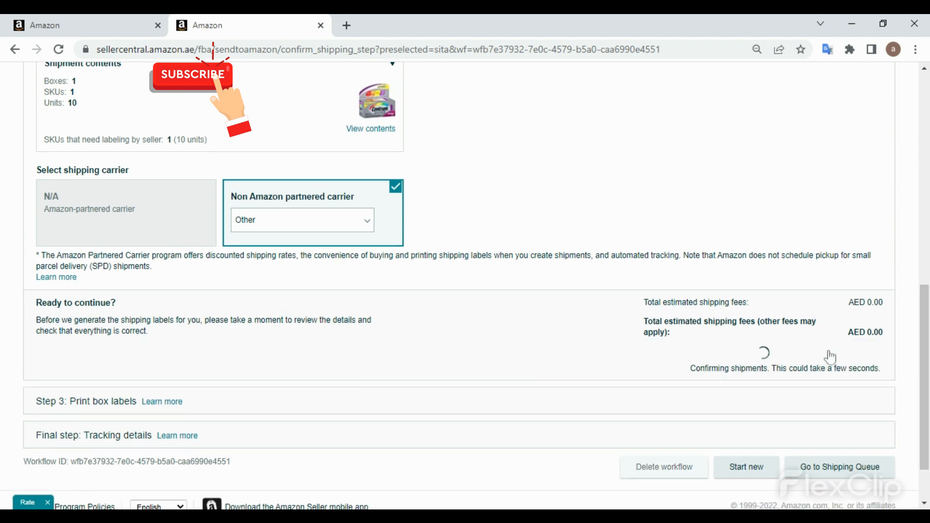